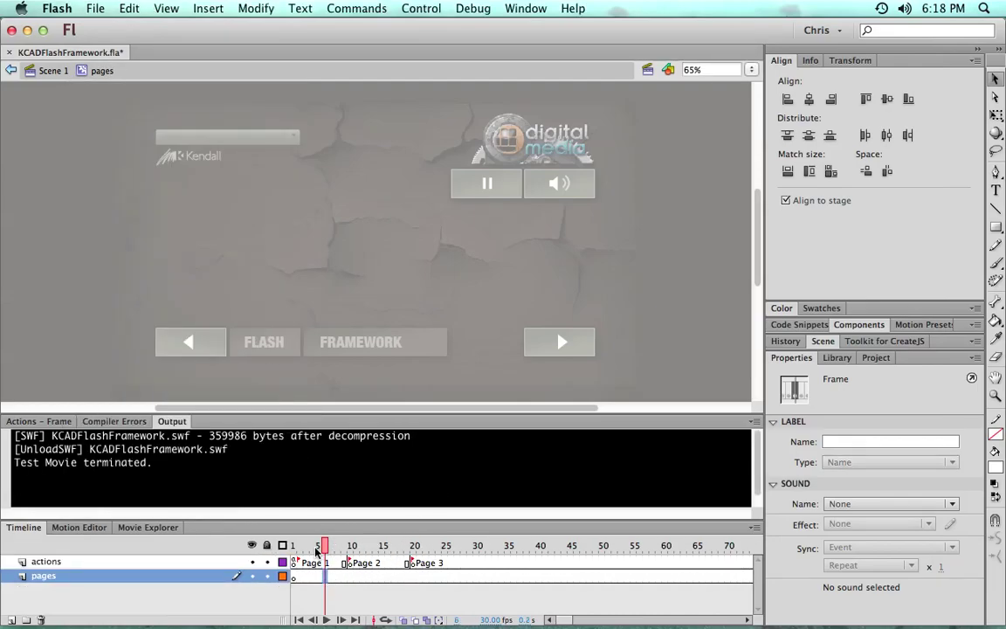
Step: Insert blank keyframes at frames 10 and 20 on the pages layer, then return to frame 1
left_click_drag(320, 545, 295, 548)
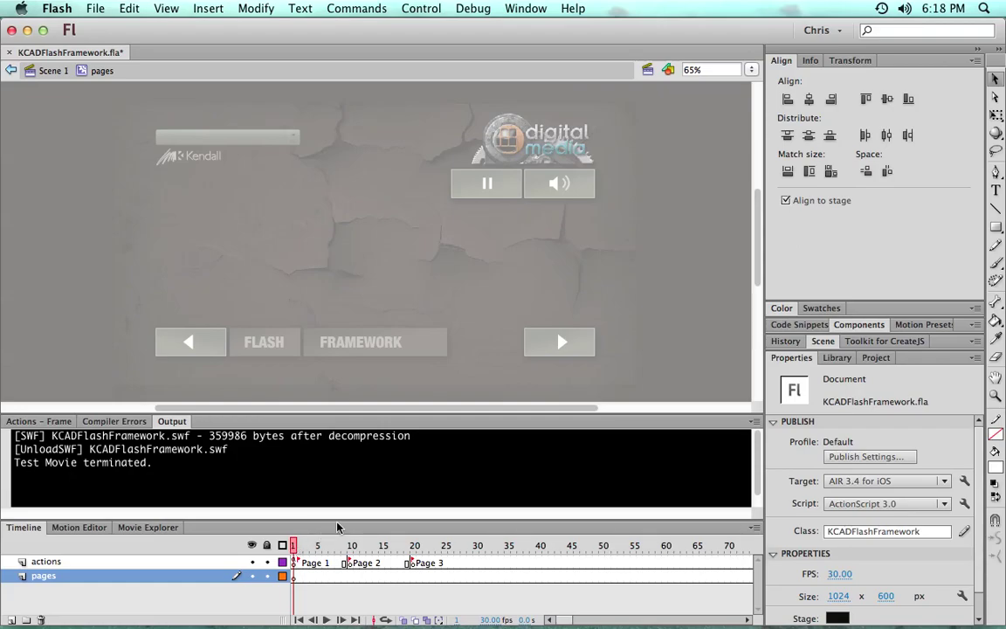
left_click(298, 579)
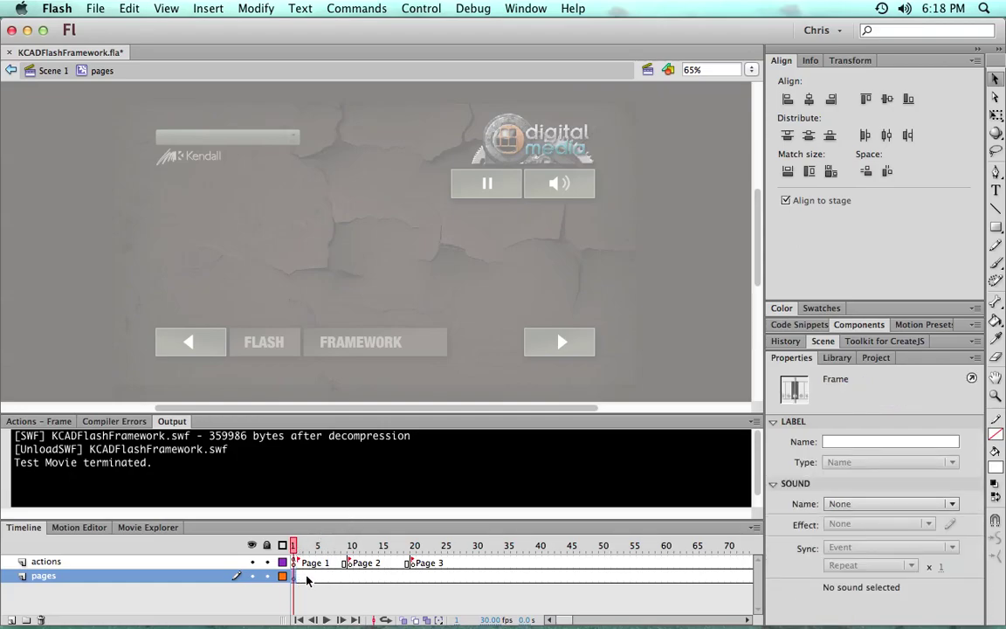
left_click(352, 578)
key("F7")
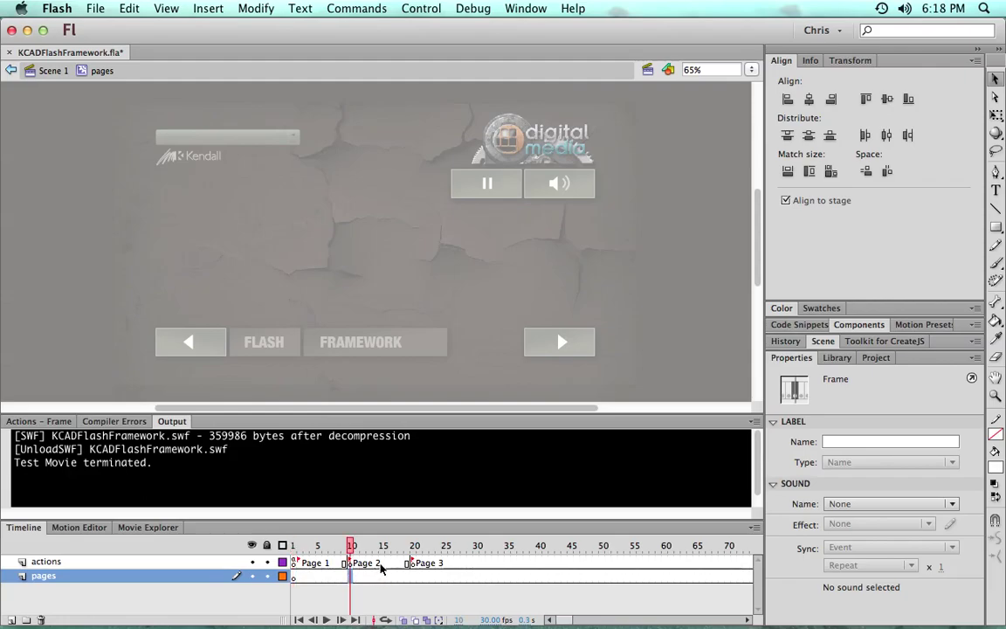
left_click(414, 578)
key("F7")
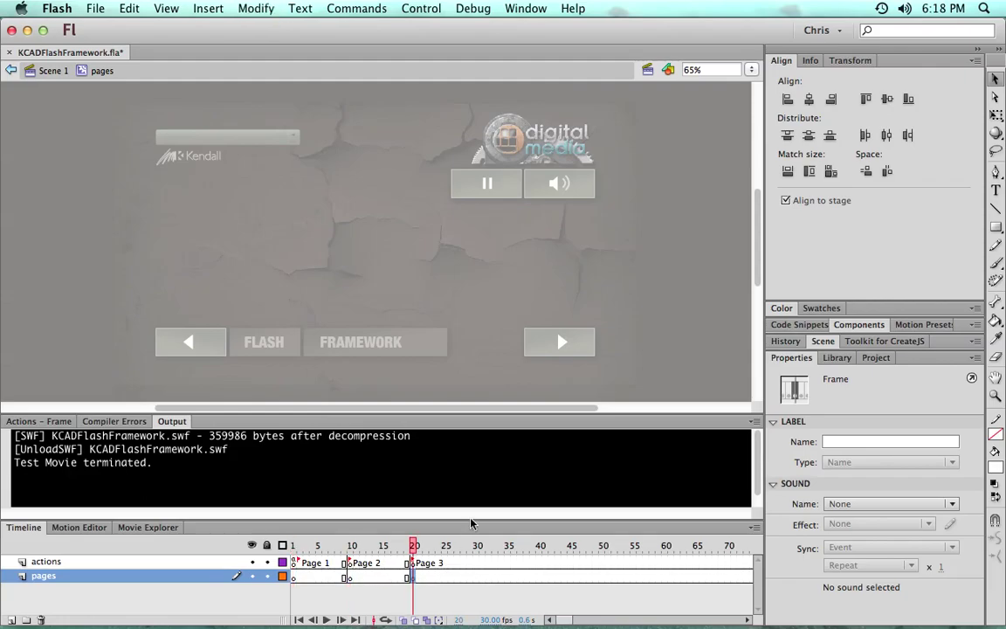
left_click(292, 545)
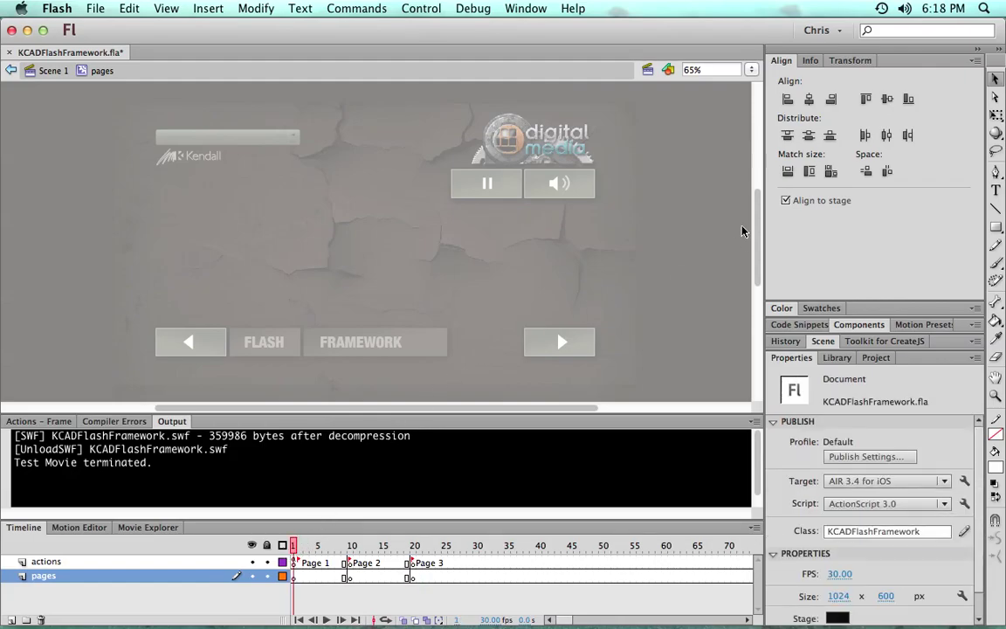
Step: Draw a white square on frame 1 and a dark crimson circle on frame 10
left_click(996, 227)
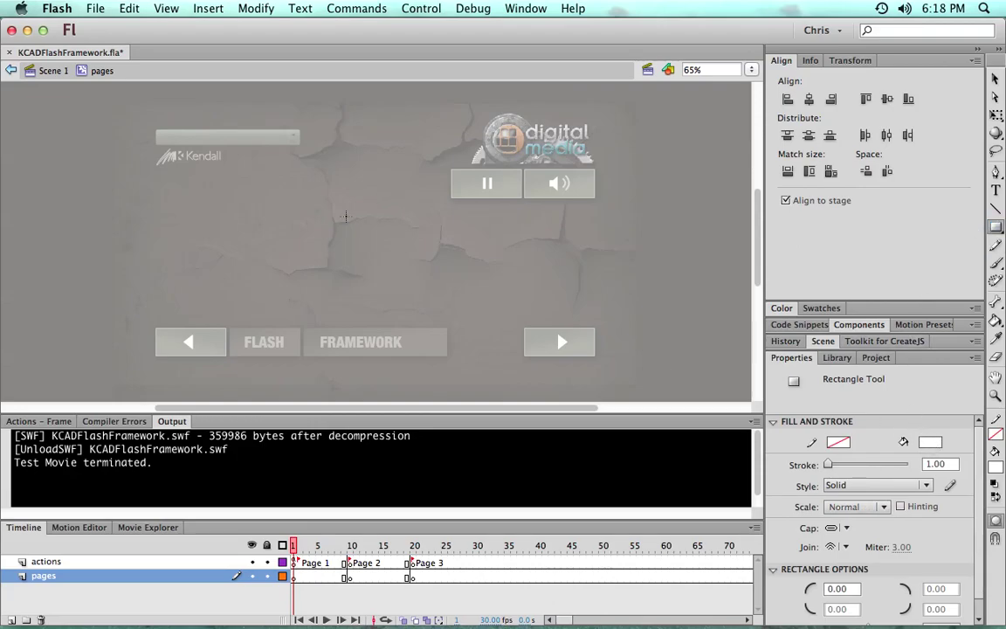
mouse_move(342, 220)
left_mouse_down()
mouse_move(389, 262)
mouse_move(425, 262)
mouse_move(414, 254)
left_mouse_up()
left_click(352, 545)
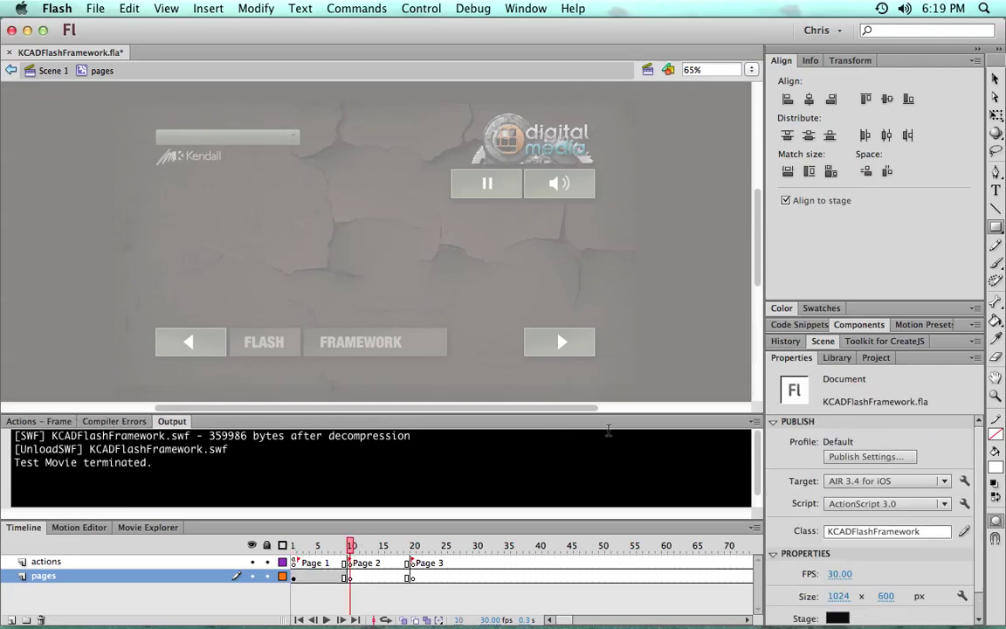
mouse_move(995, 226)
left_mouse_down()
mouse_move(966, 229)
mouse_move(961, 246)
left_mouse_up()
left_click(928, 443)
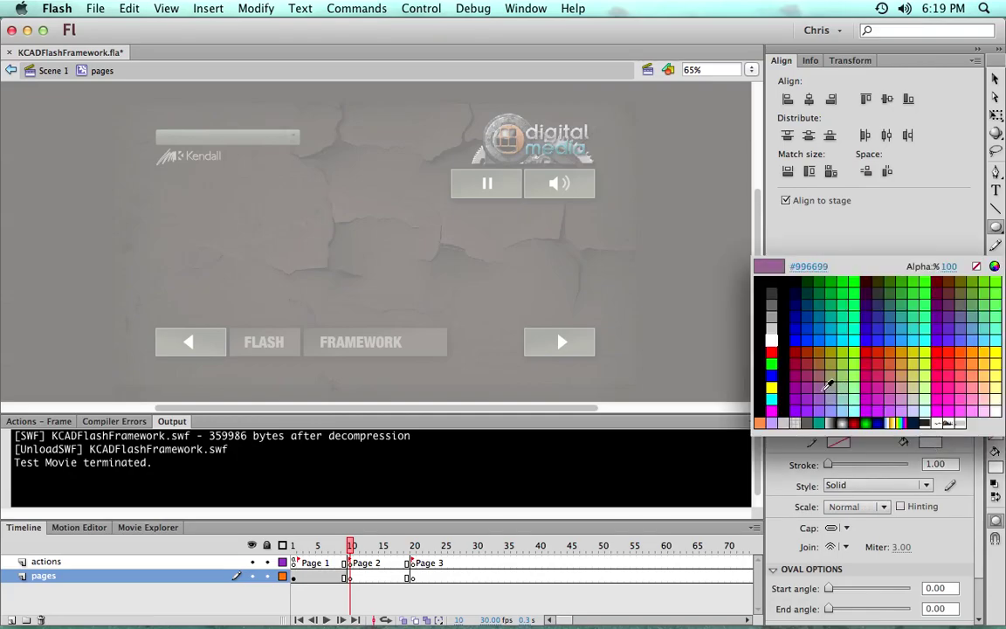
left_click(791, 357)
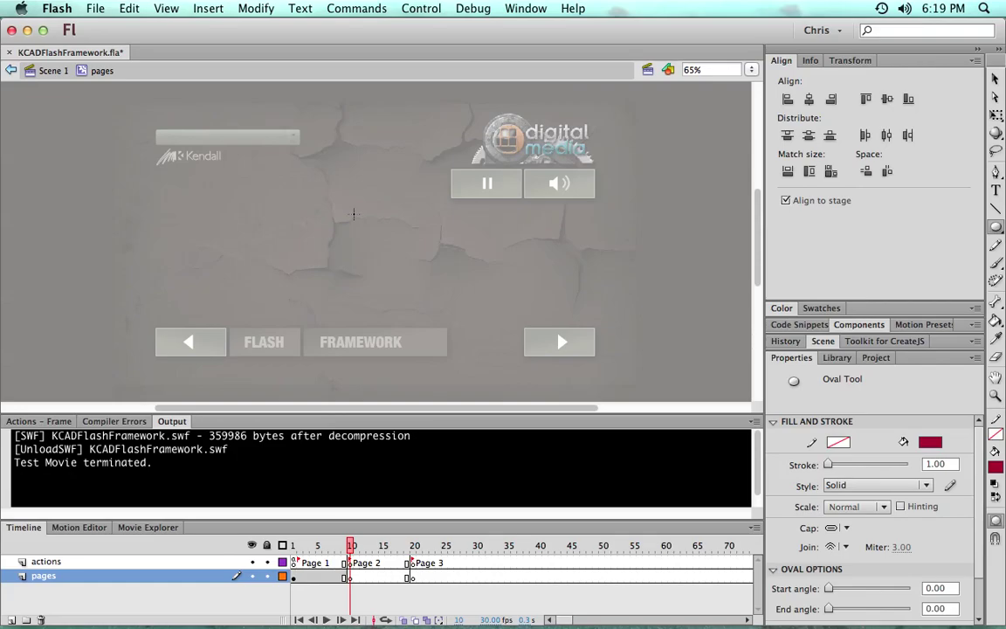
left_click_drag(406, 268, 431, 295)
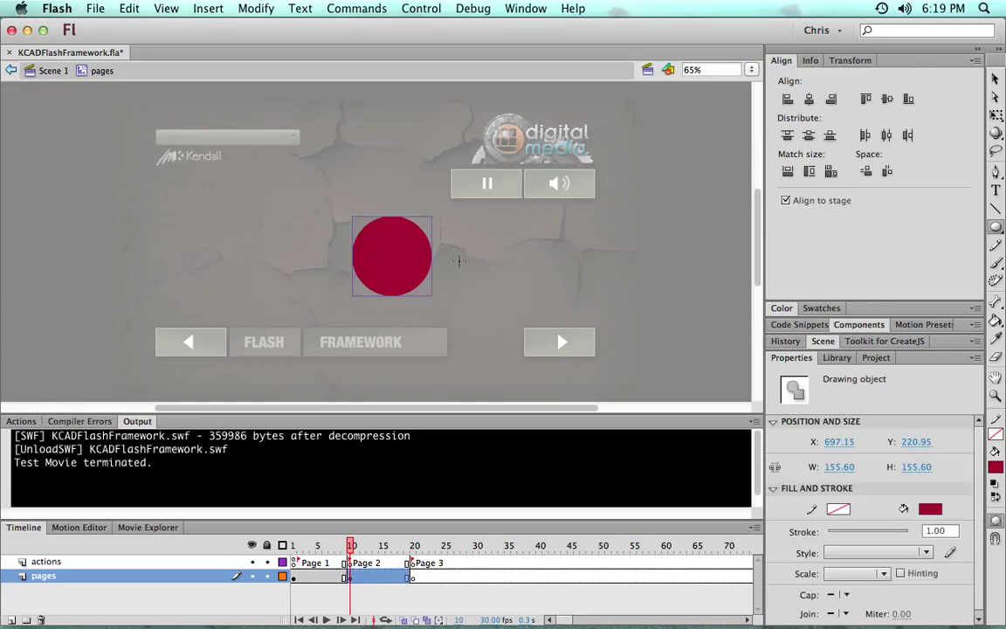
Step: Draw a green pentagon on frame 20 and nudge it down and right
left_click(413, 577)
mouse_move(1002, 226)
left_mouse_down()
mouse_move(874, 248)
mouse_move(842, 295)
left_mouse_up()
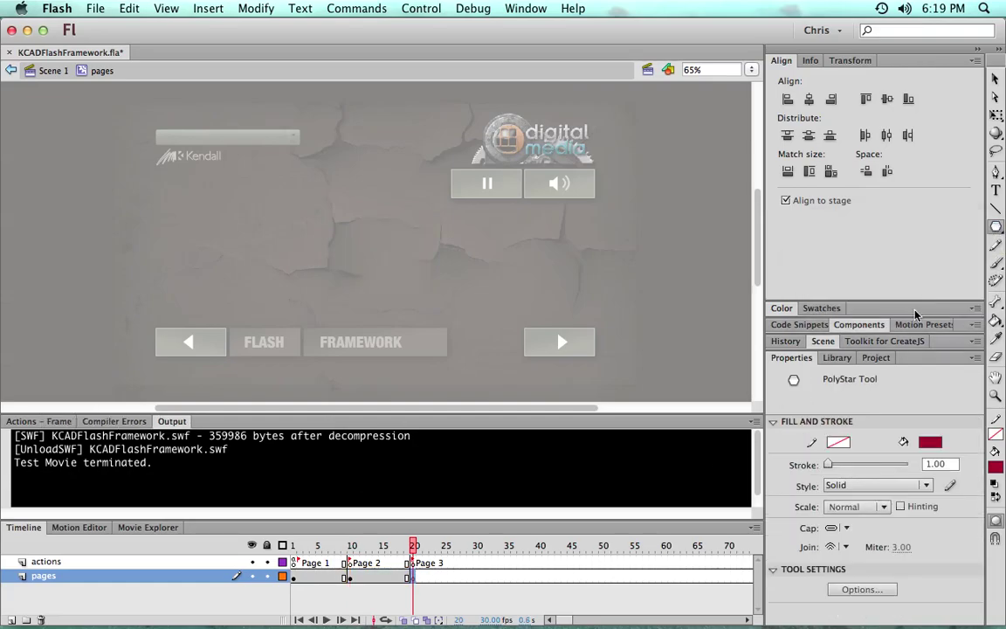
left_click(930, 442)
left_click(830, 311)
mouse_move(355, 217)
left_mouse_down()
mouse_move(415, 266)
mouse_move(403, 251)
left_mouse_up()
key("v")
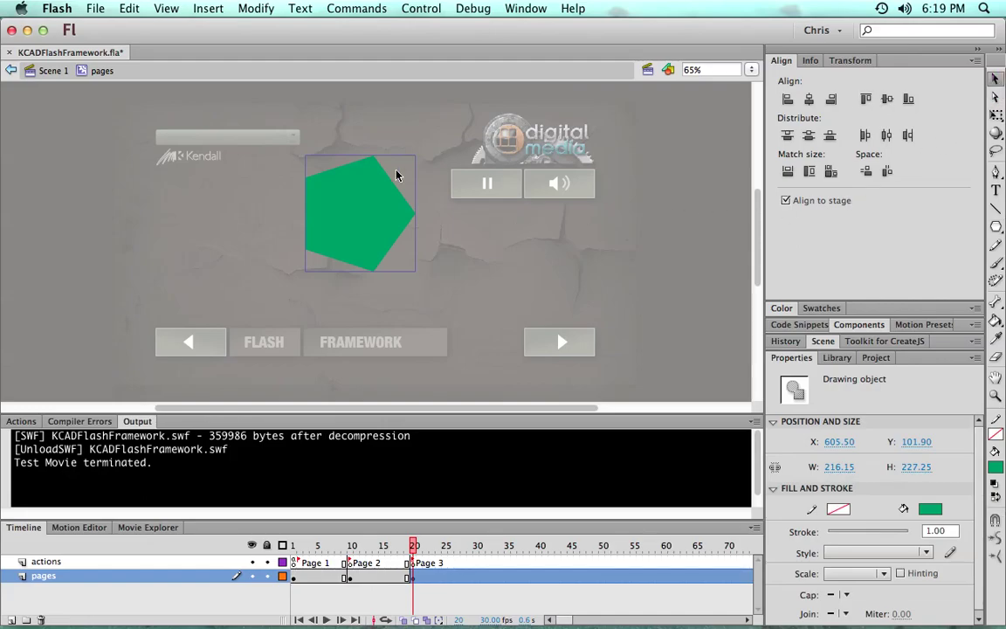
left_click_drag(369, 187, 384, 210)
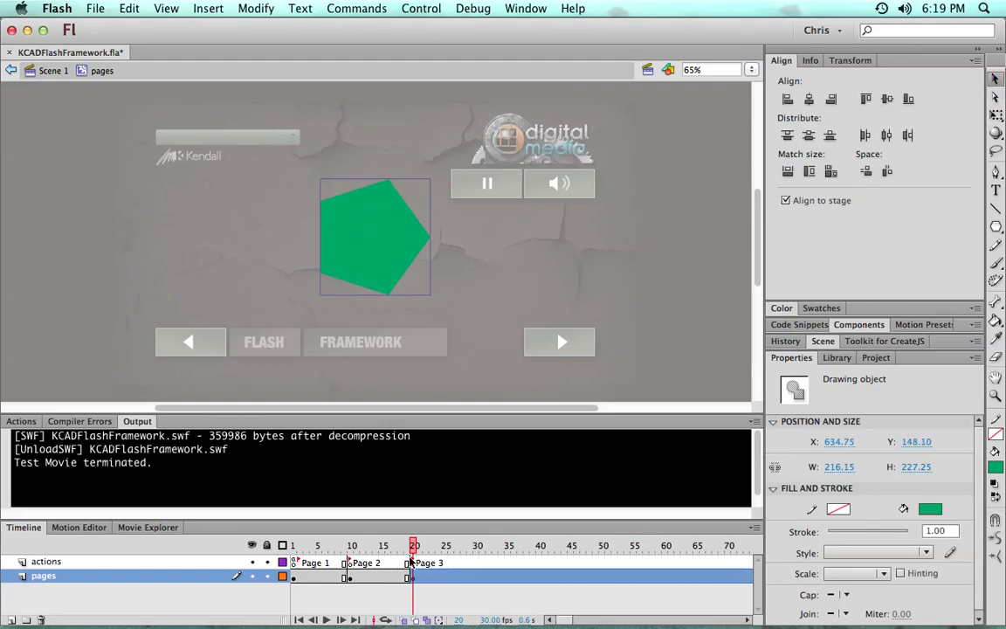
Step: Preview the square, circle and pentagon keyframes, then go back to Scene 1
left_click(292, 547)
key("Return")
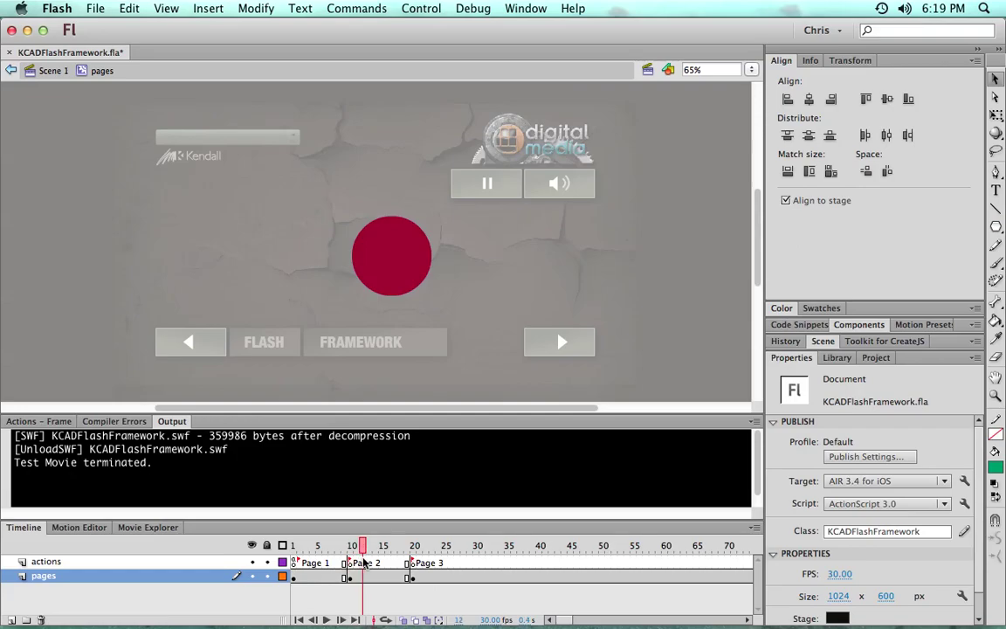
left_click(296, 577)
left_click(349, 577)
left_click(407, 577)
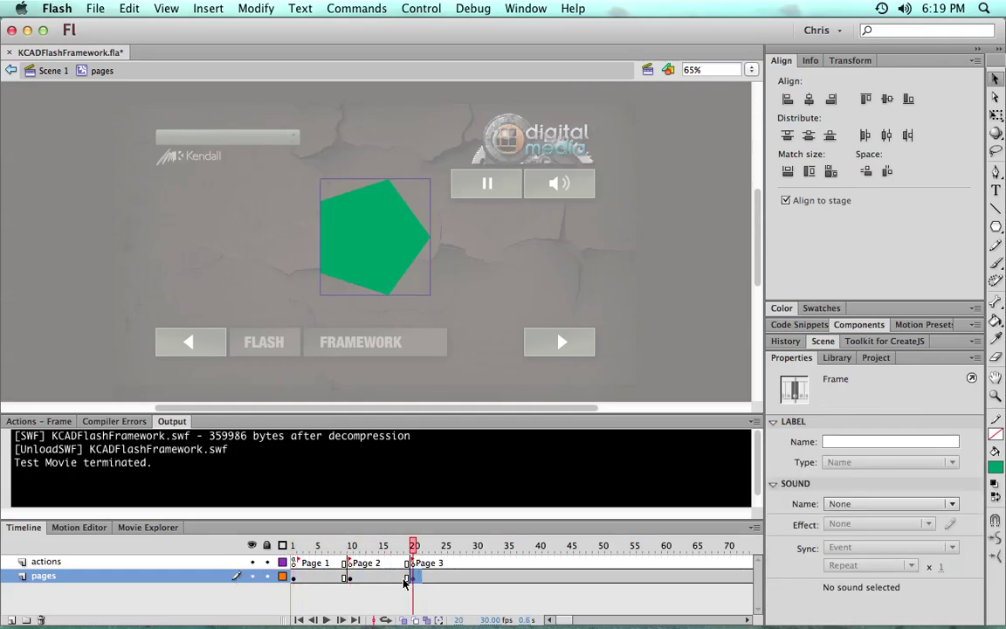
key("shift+comma")
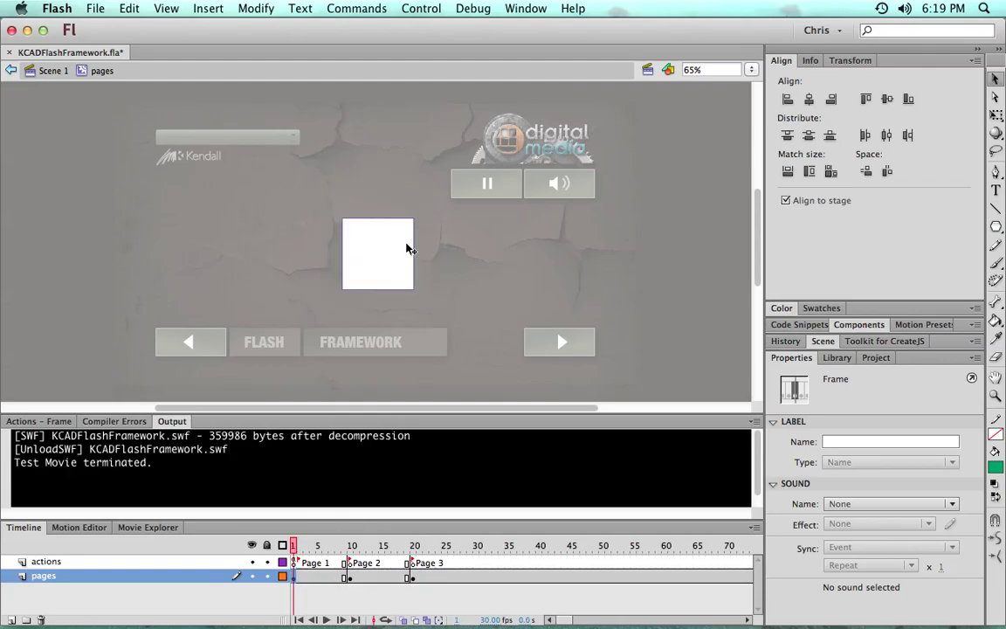
left_click(384, 247)
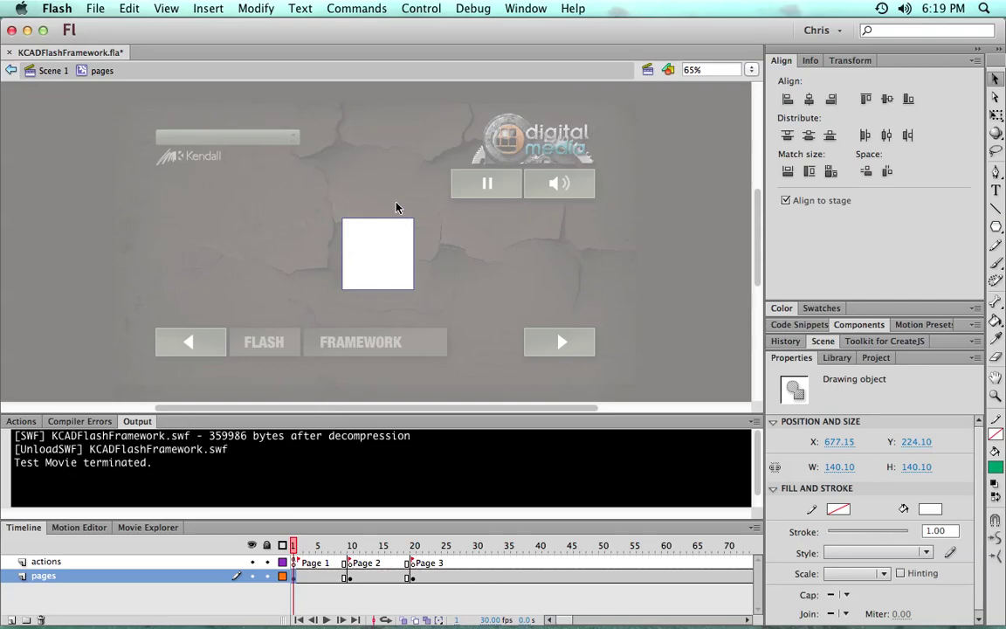
left_click(52, 70)
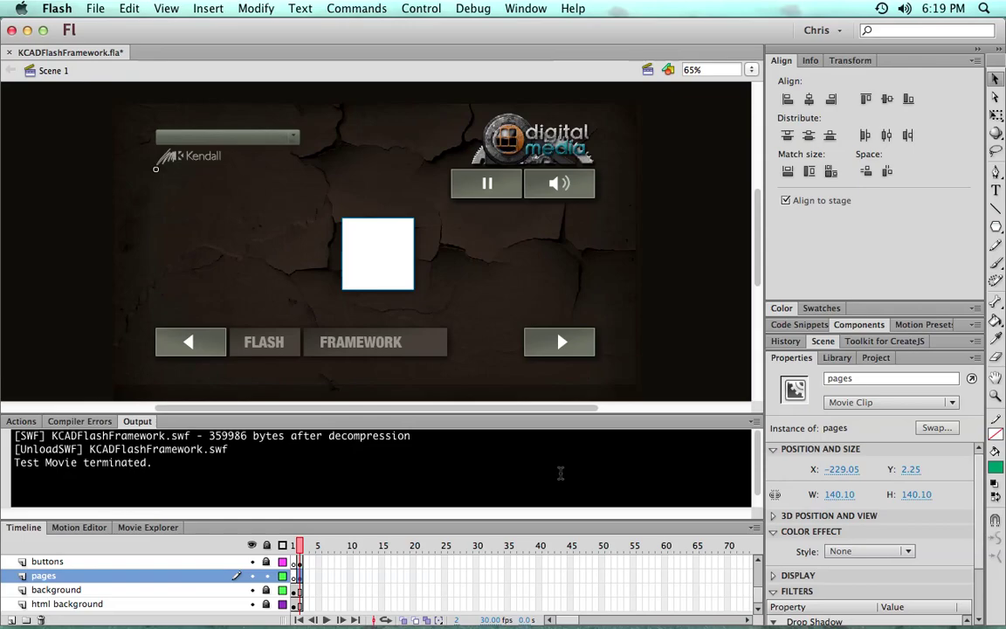
Step: Scroll the Scene 1 layer list, then double-click the pages instance to edit it
scroll(758, 597, "up", 3)
scroll(758, 595, "down", 5)
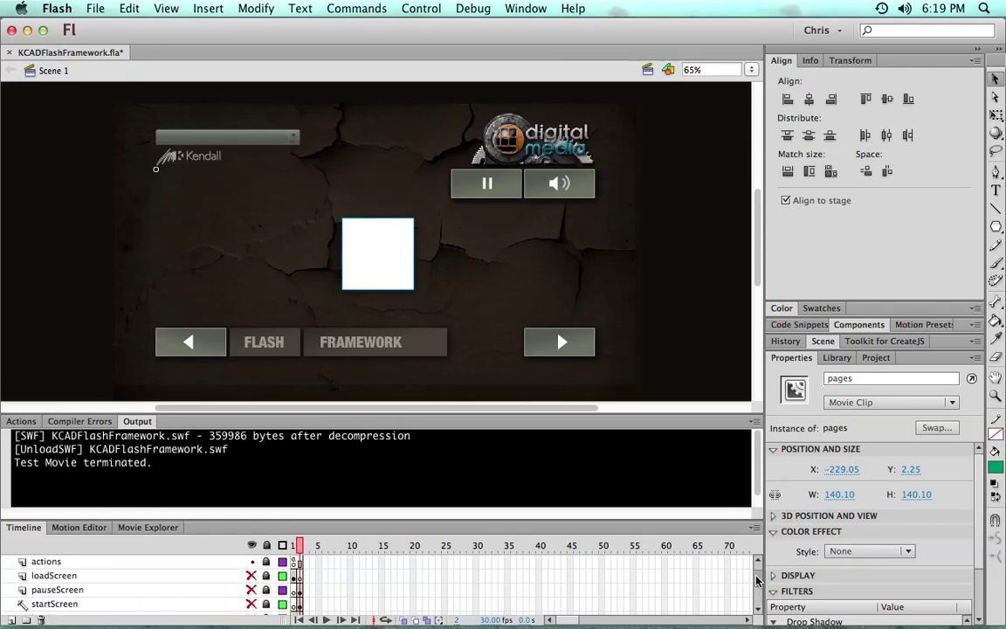
scroll(758, 590, "up", 5)
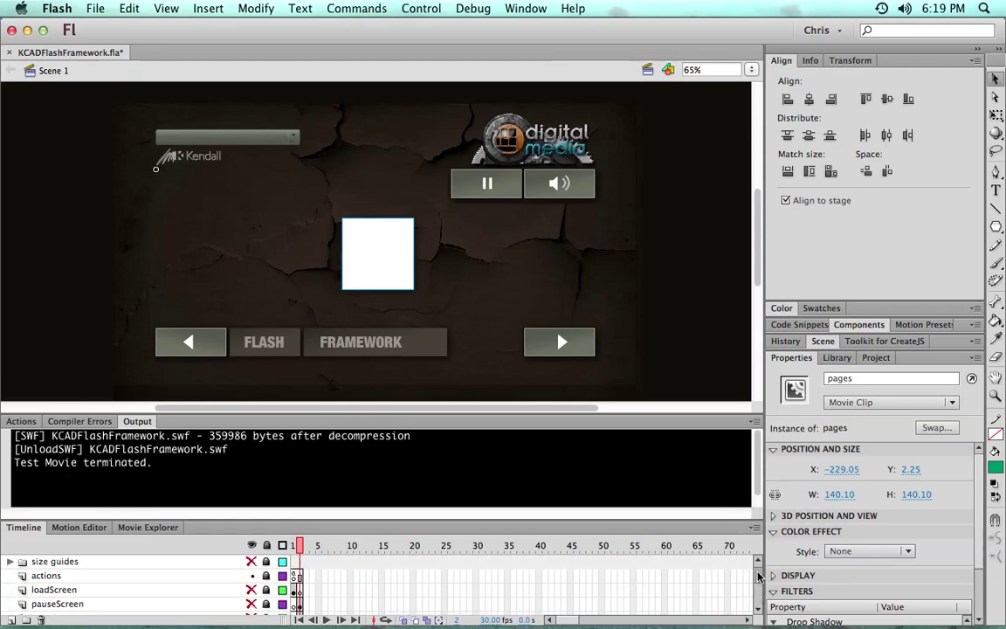
scroll(756, 585, "down", 6)
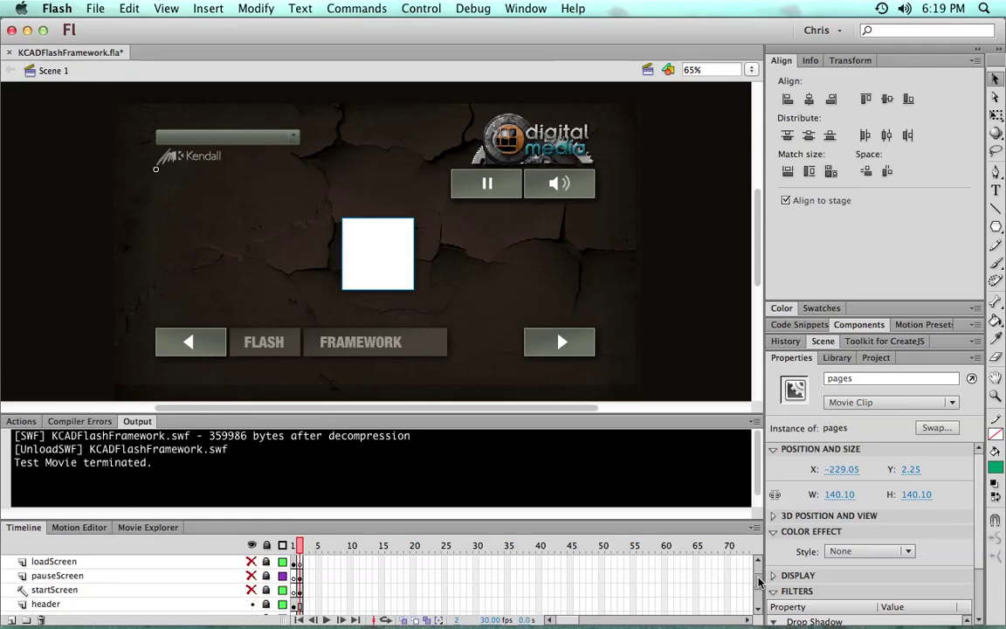
scroll(752, 597, "up", 5)
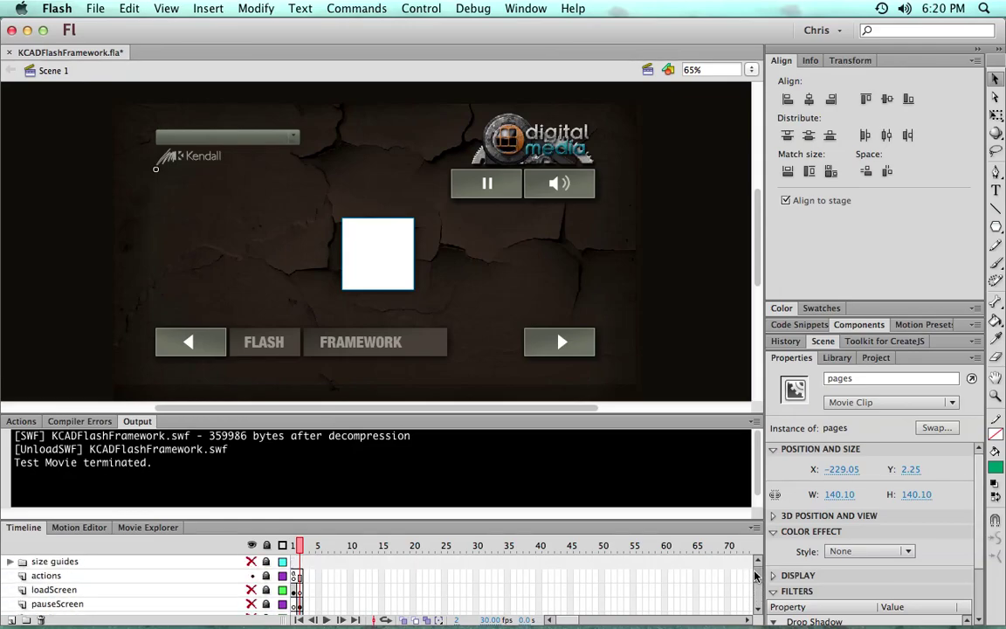
scroll(752, 597, "down", 5)
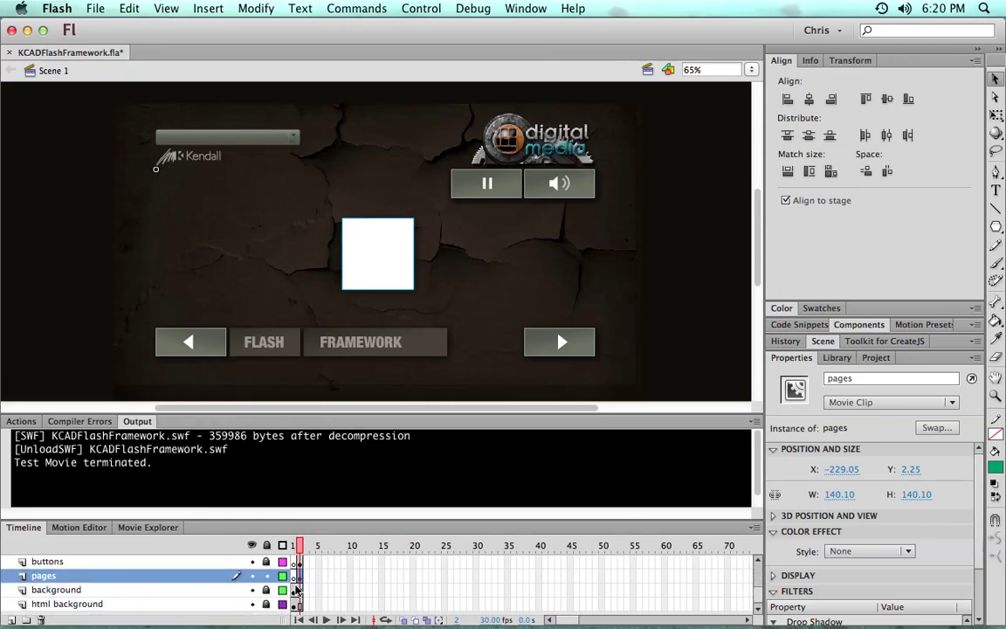
double_click(371, 248)
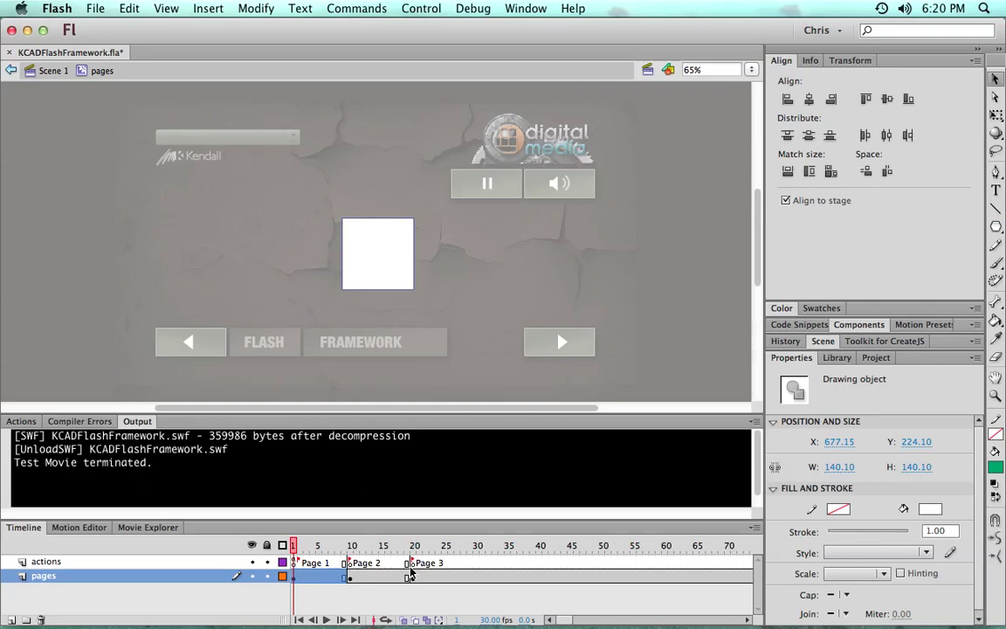
Step: Convert the white square into a movie clip and rename it Page 1 in the Library
left_click(302, 578)
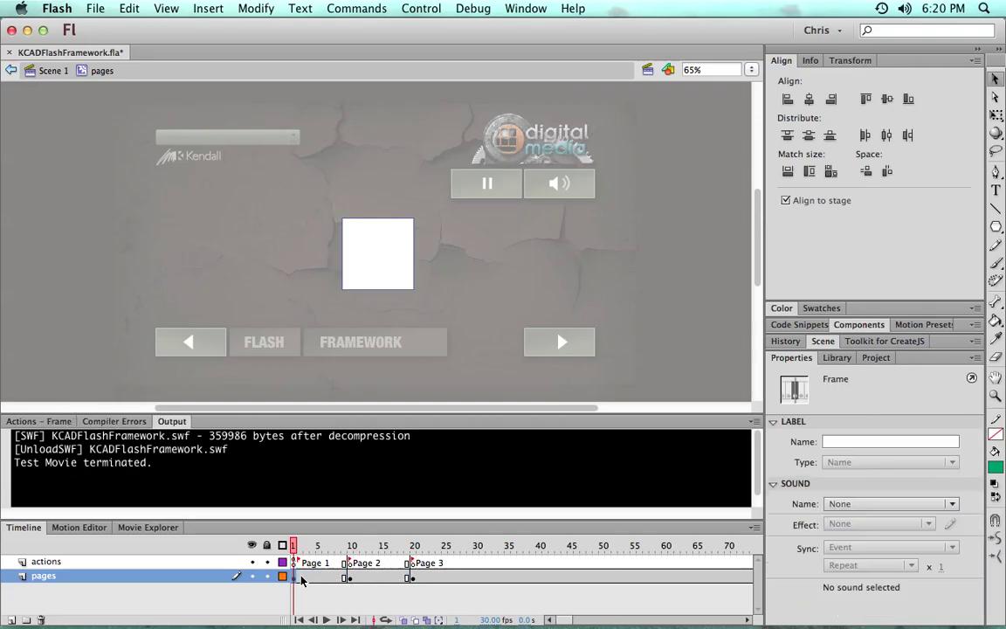
left_click(390, 279)
key("F8")
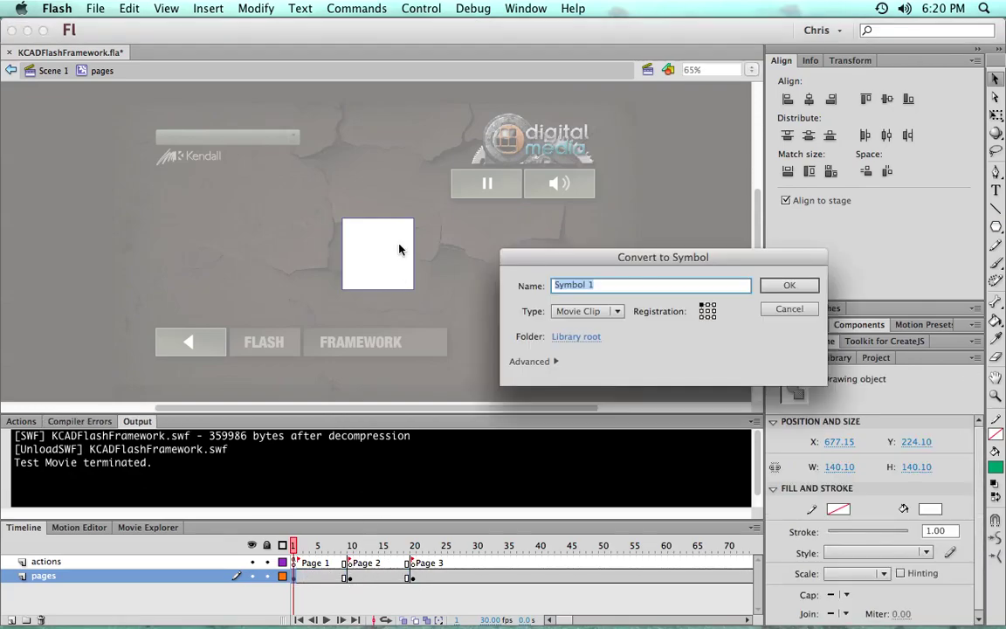
left_click(789, 286)
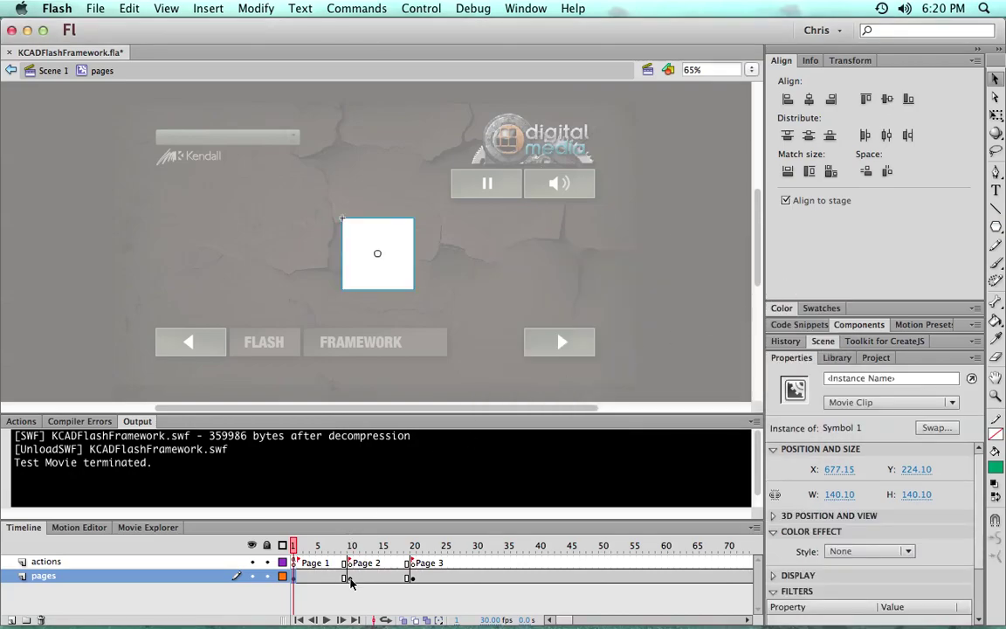
left_click(837, 358)
left_click(817, 511)
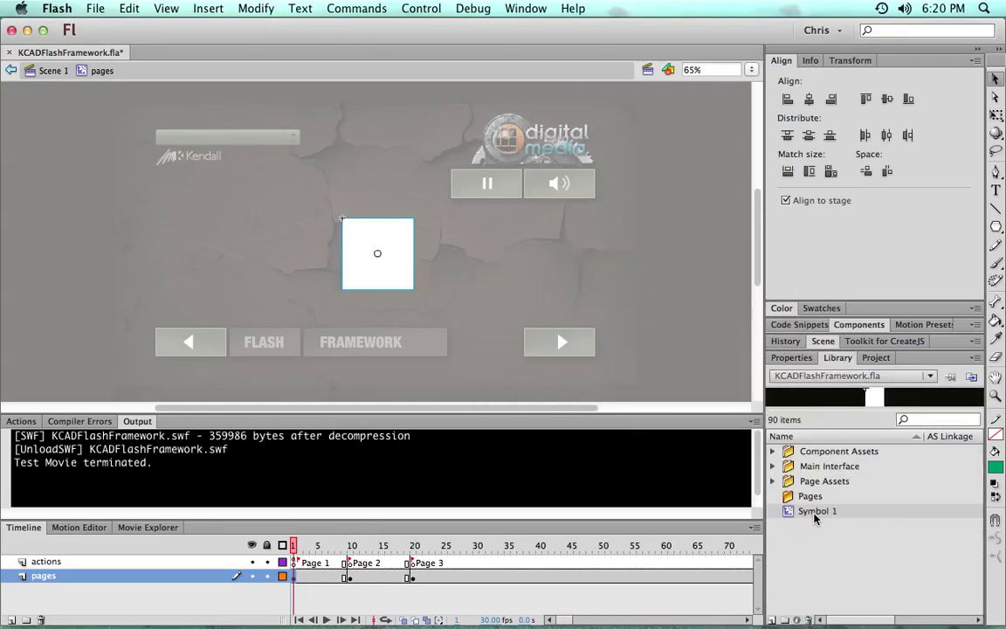
left_click(819, 511)
double_click(821, 512)
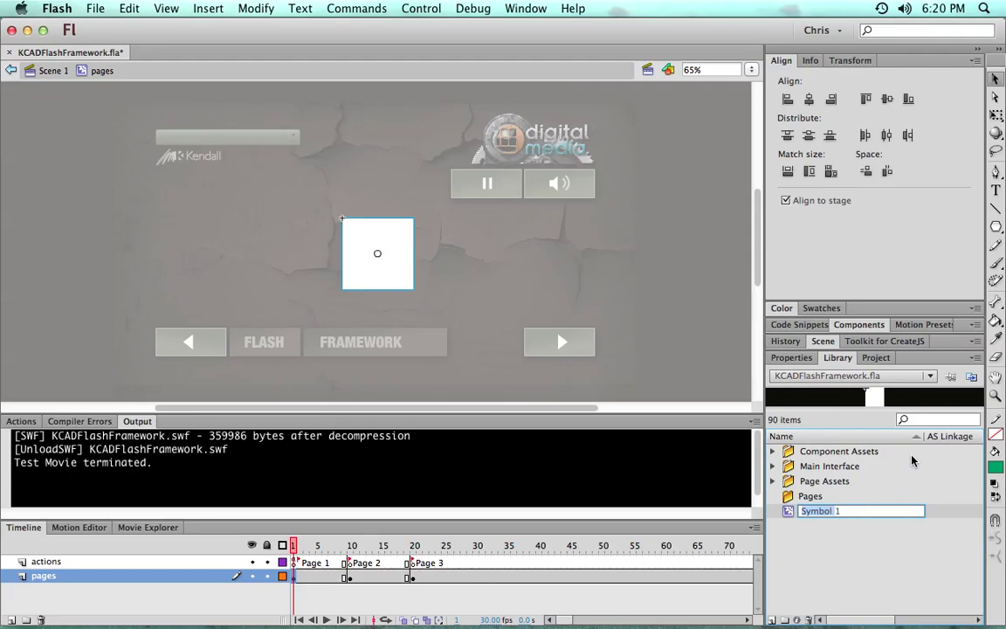
type("Page")
key("Return")
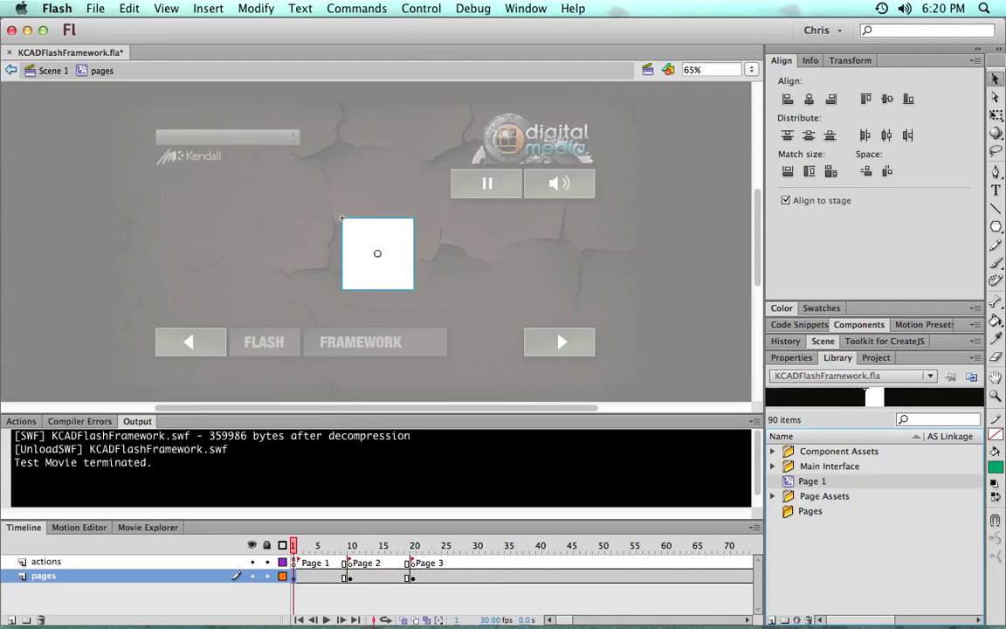
Step: Convert the frame 10 red circle into a movie clip named Page 2
left_click(296, 564)
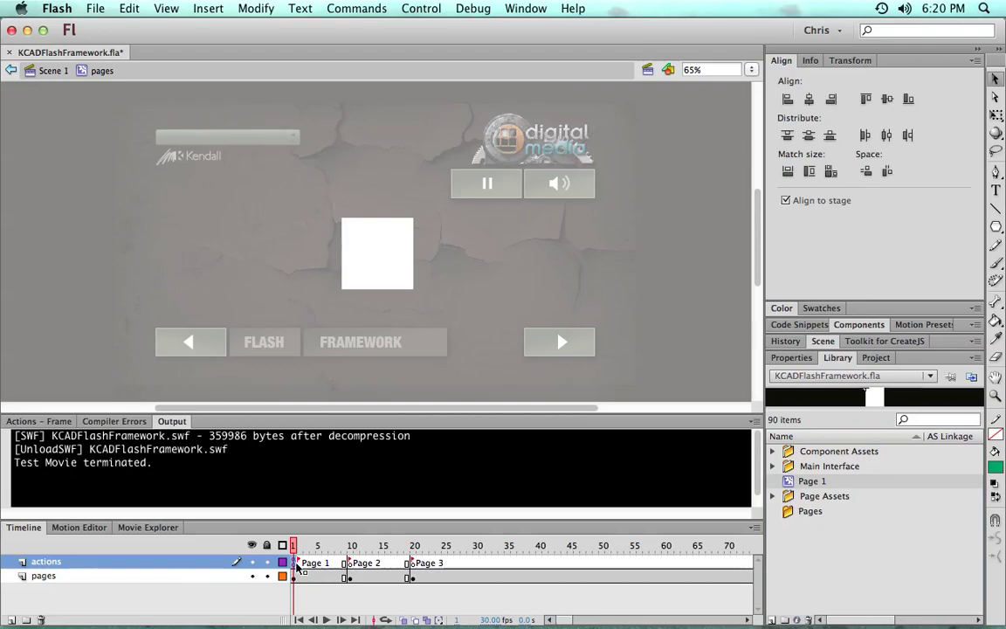
left_click(351, 578)
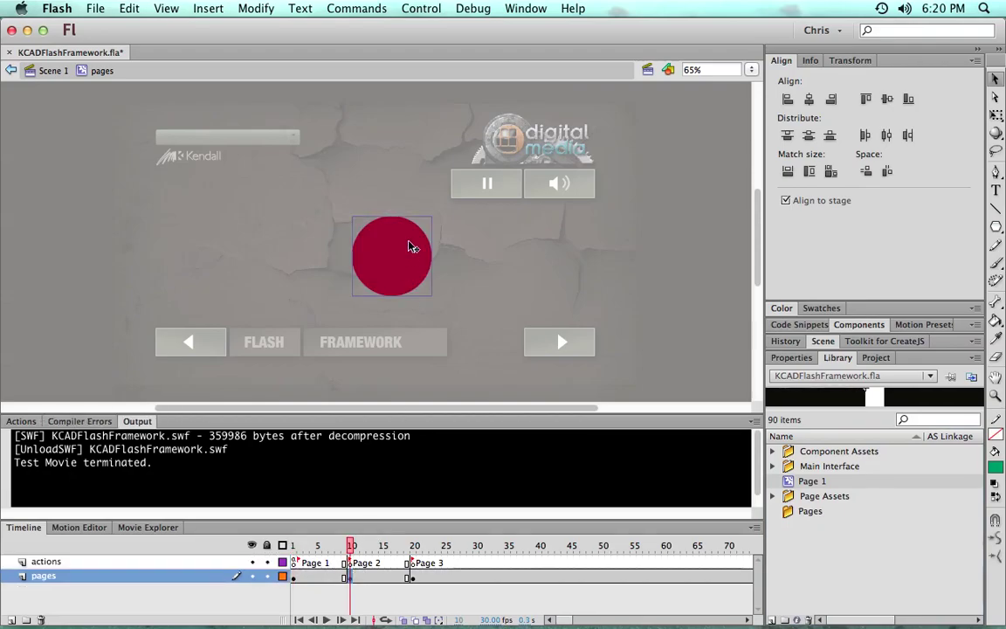
key("F8")
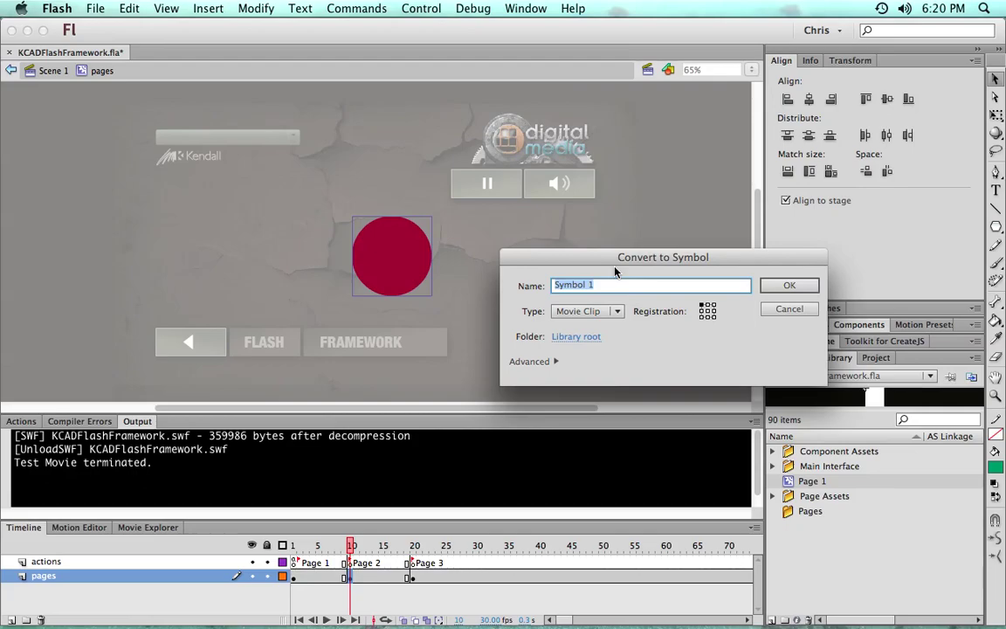
type("Page 2")
key("Return")
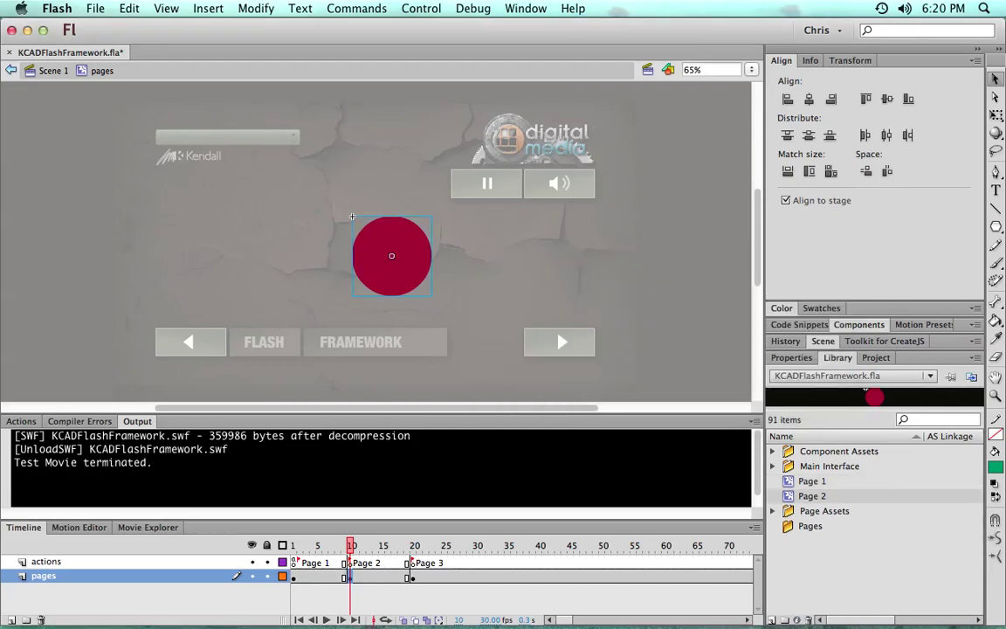
Step: Convert the frame 20 green pentagon into a movie clip named Page 3
left_click(416, 583)
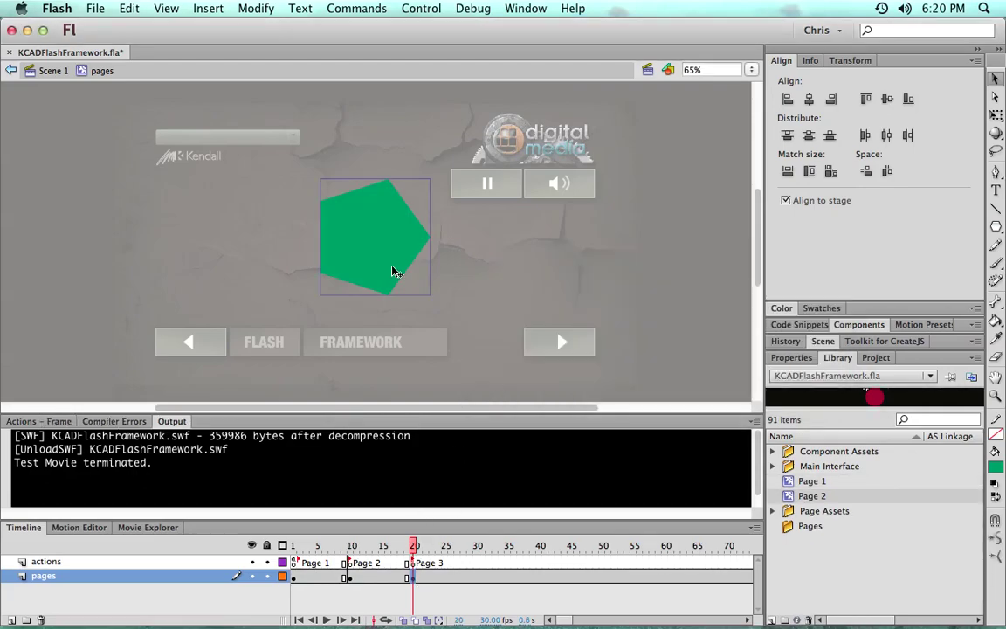
double_click(331, 221)
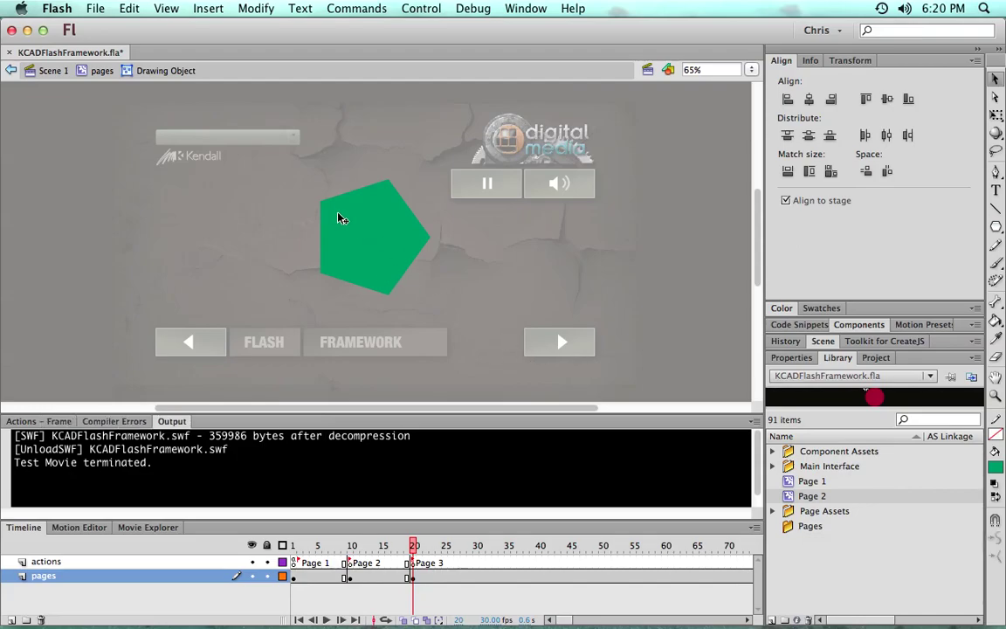
left_click(360, 222)
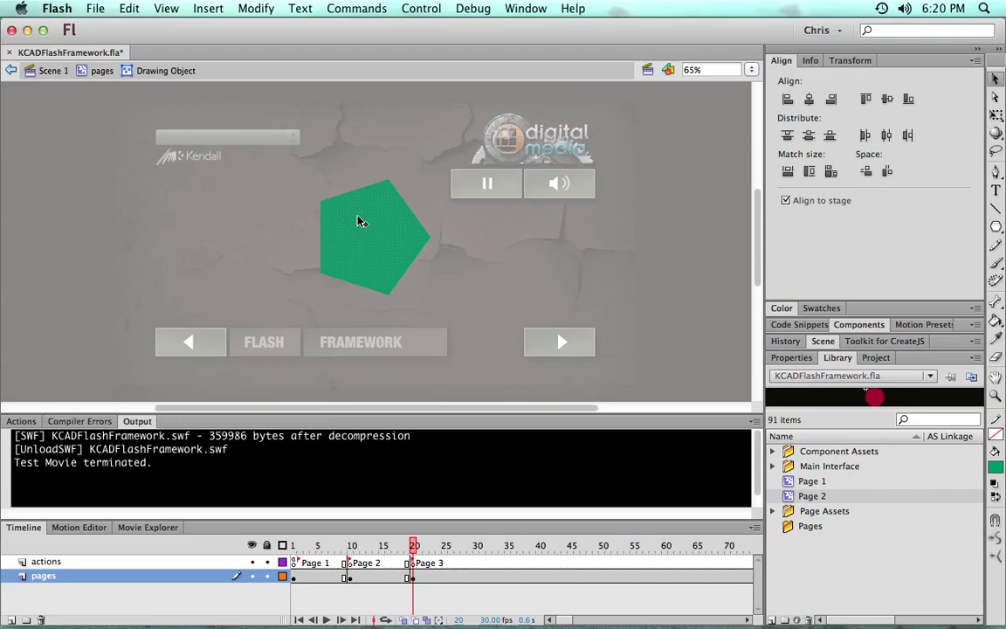
left_click(97, 74)
key("F8")
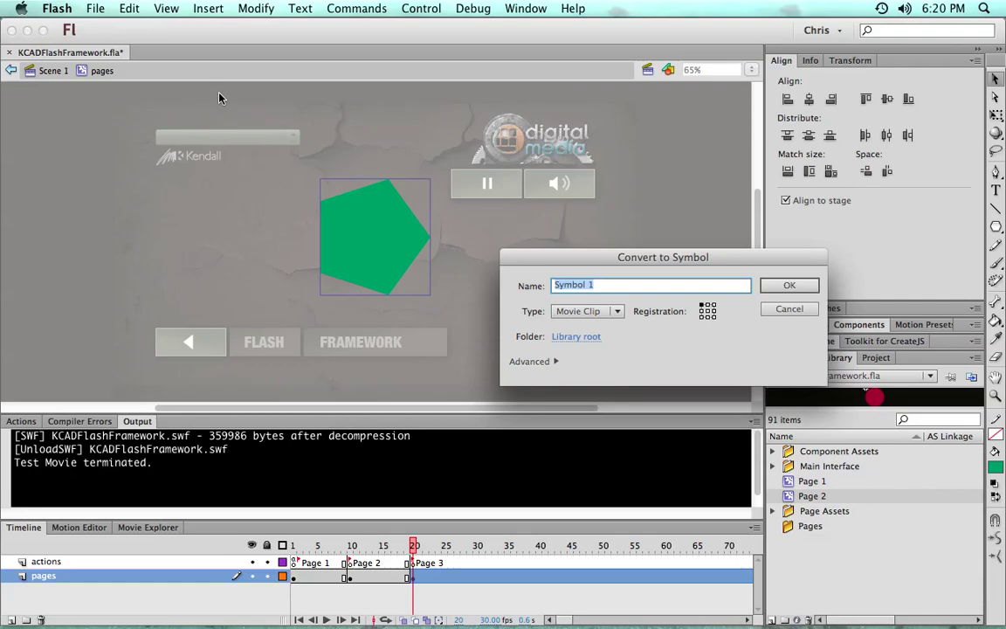
type("Page 3")
key("Return")
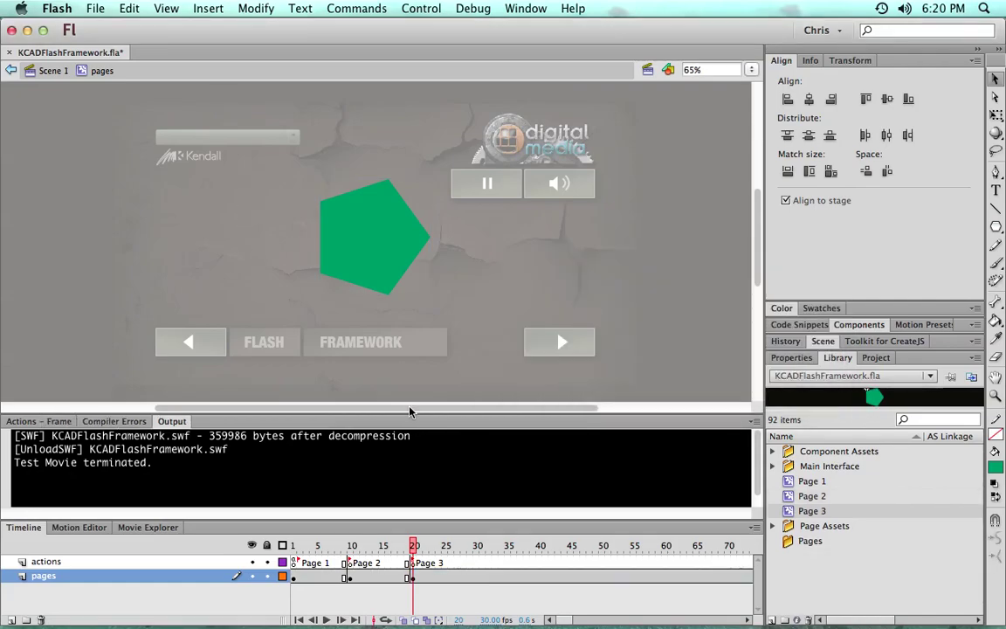
left_click(388, 546)
Step: Return to Scene 1 and reopen the pages clip for editing
left_click_drag(388, 546, 280, 546)
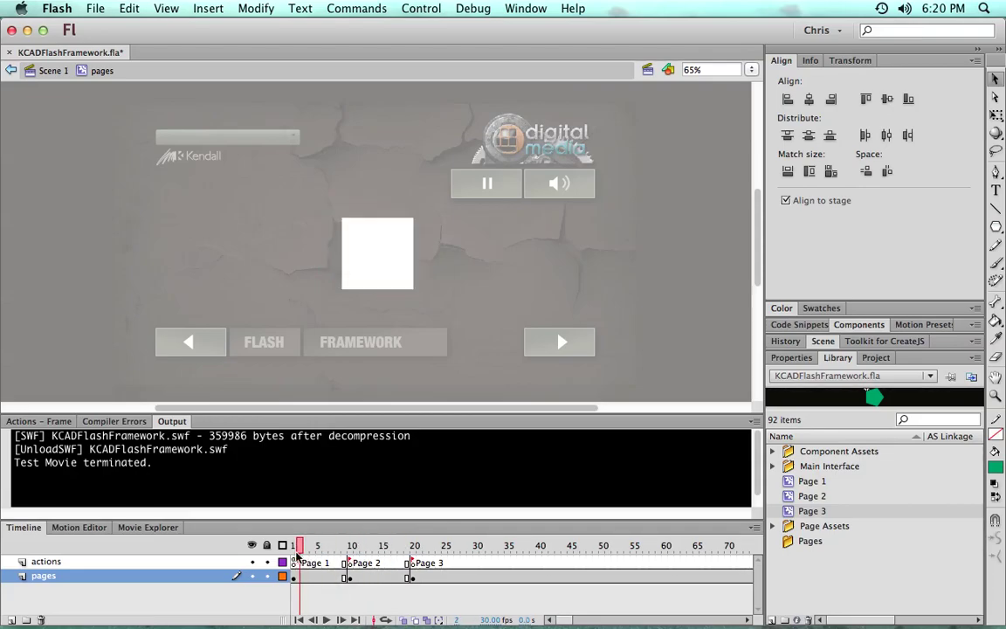
left_click(53, 74)
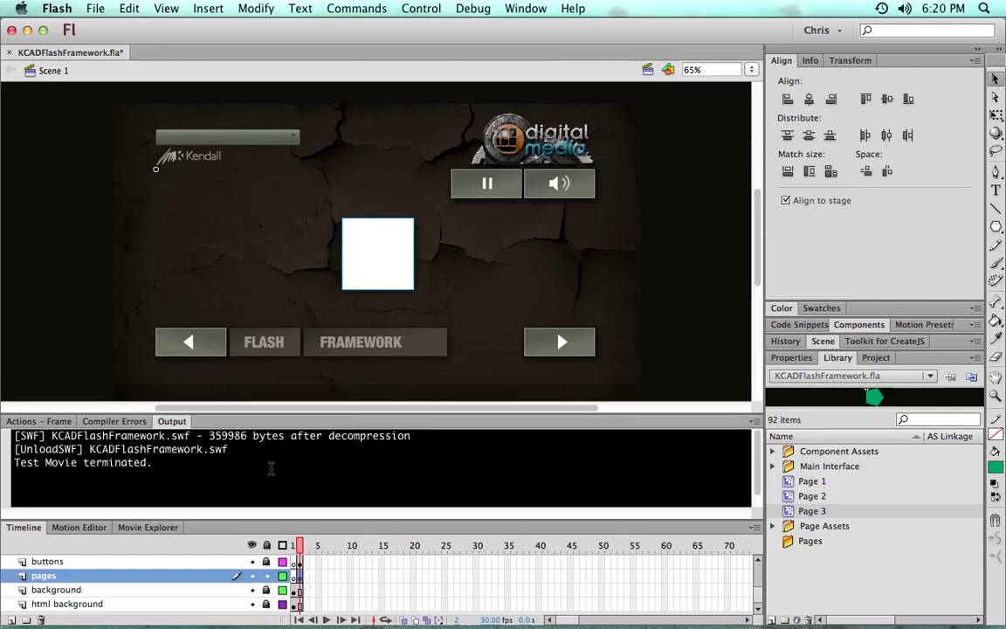
double_click(371, 243)
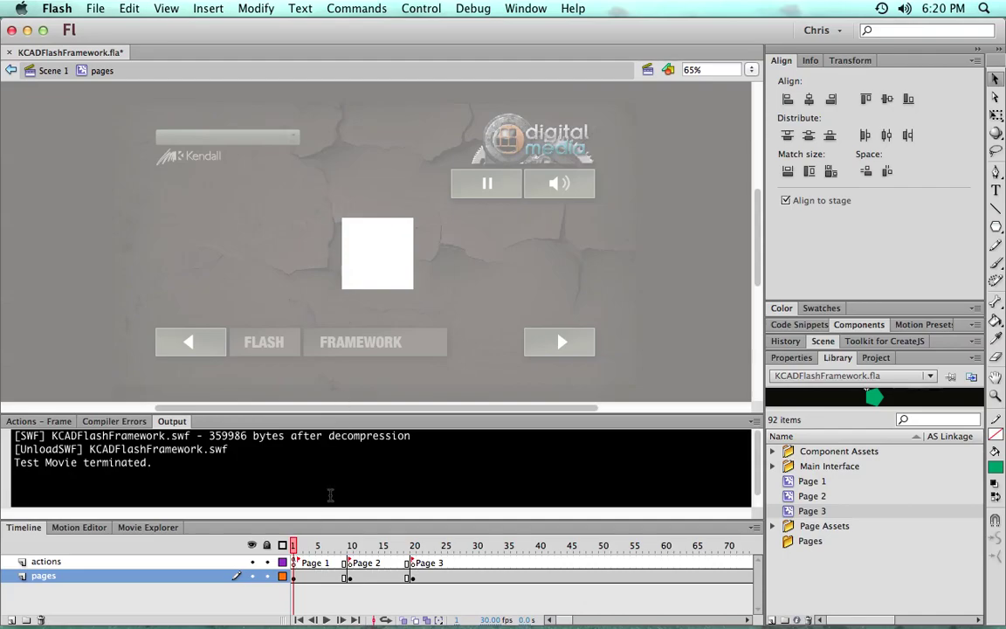
Step: Scrub through the three pages, then double-click the frame 1 white square to edit Page 1
left_click_drag(295, 548, 412, 545)
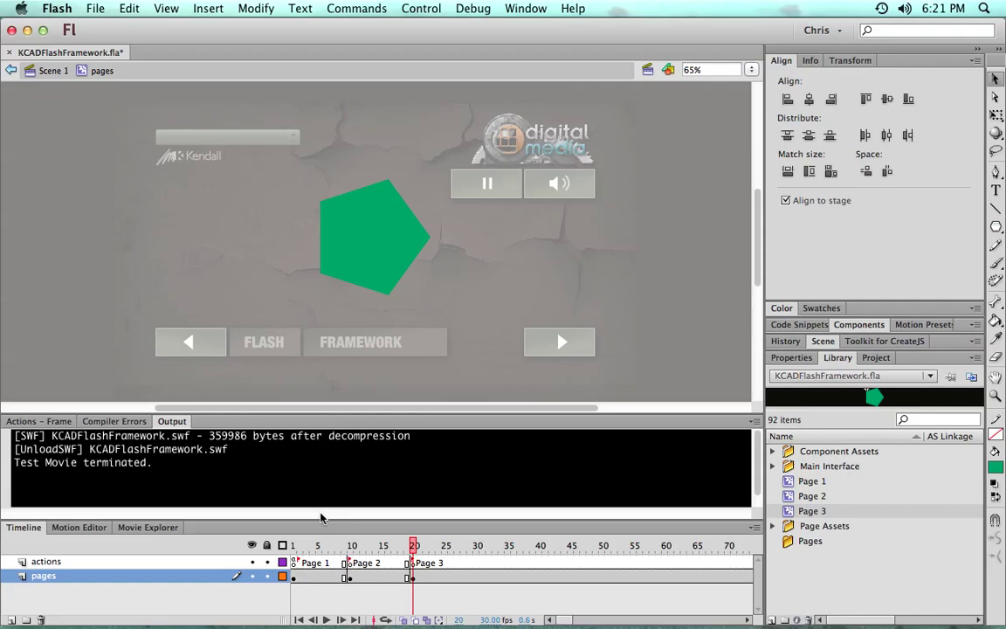
left_click(293, 545)
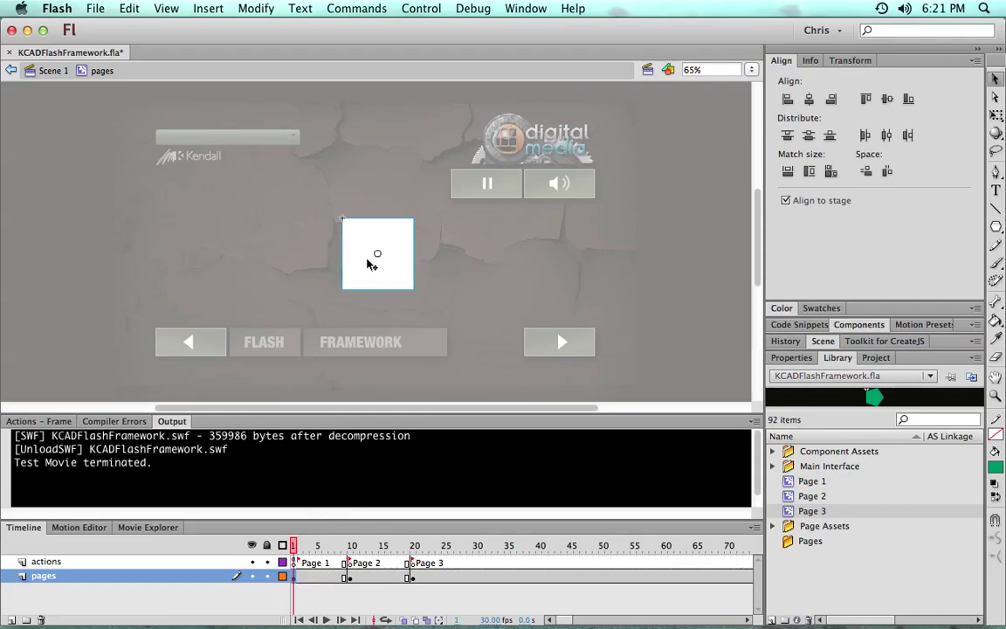
left_click(350, 578)
left_click(420, 580)
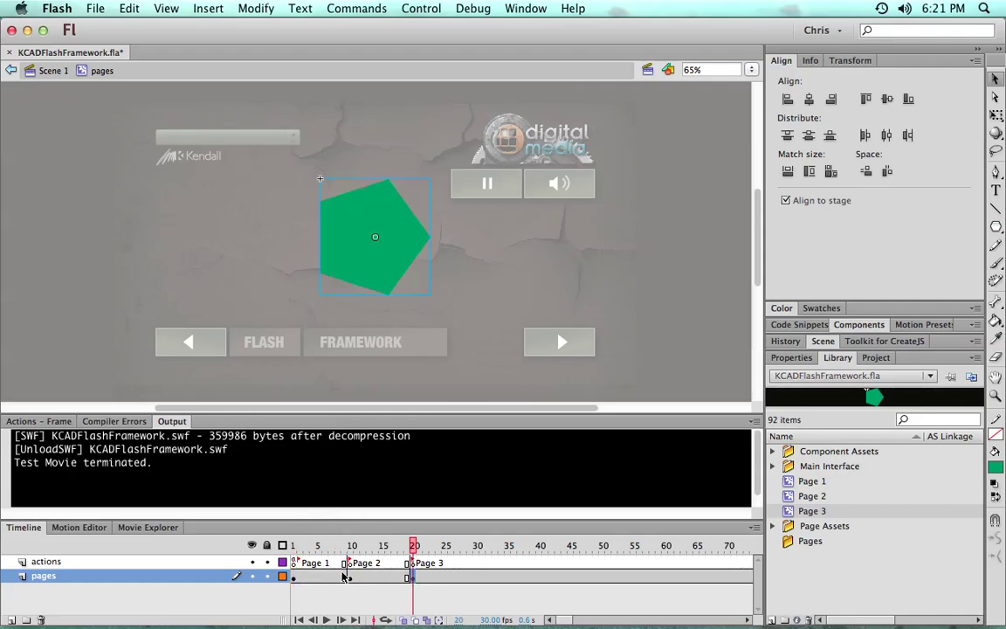
left_click(294, 545)
left_click(376, 247)
double_click(377, 245)
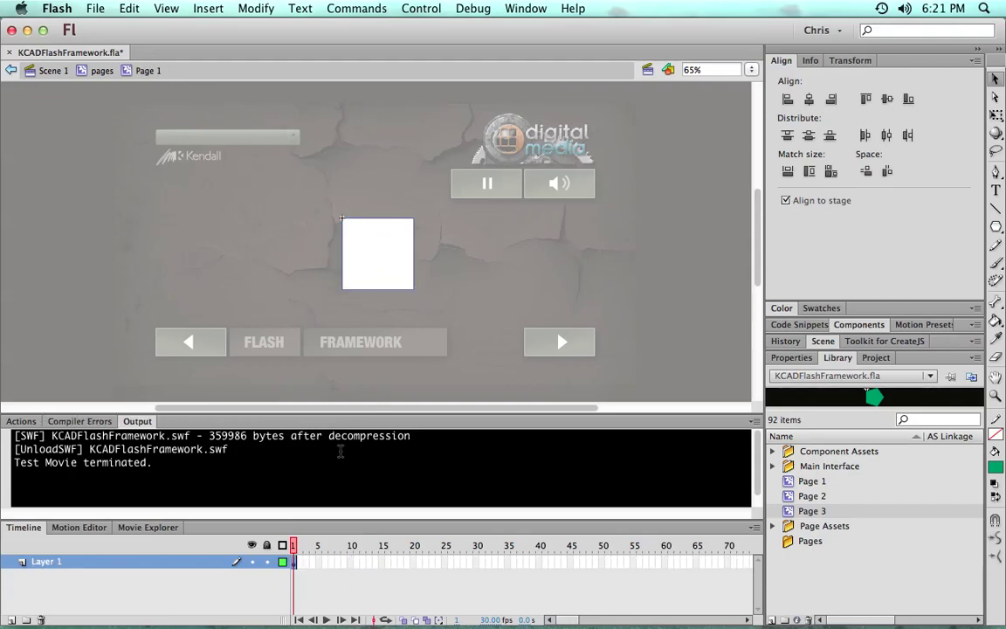
Step: Select frame 1 inside Page 1 and test the movie with Cmd+Enter
left_click(294, 563)
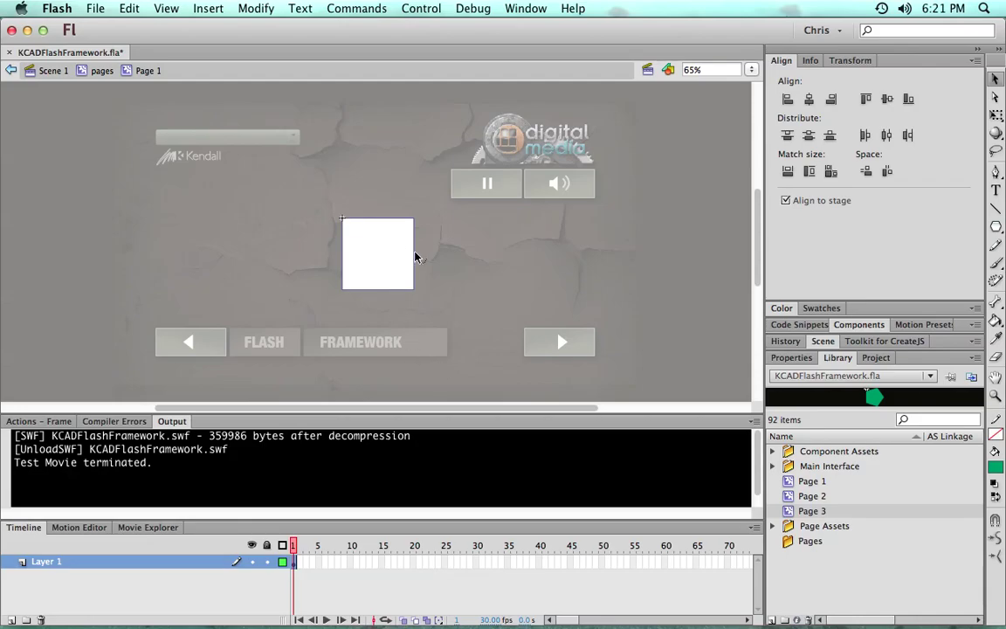
key("super+Return")
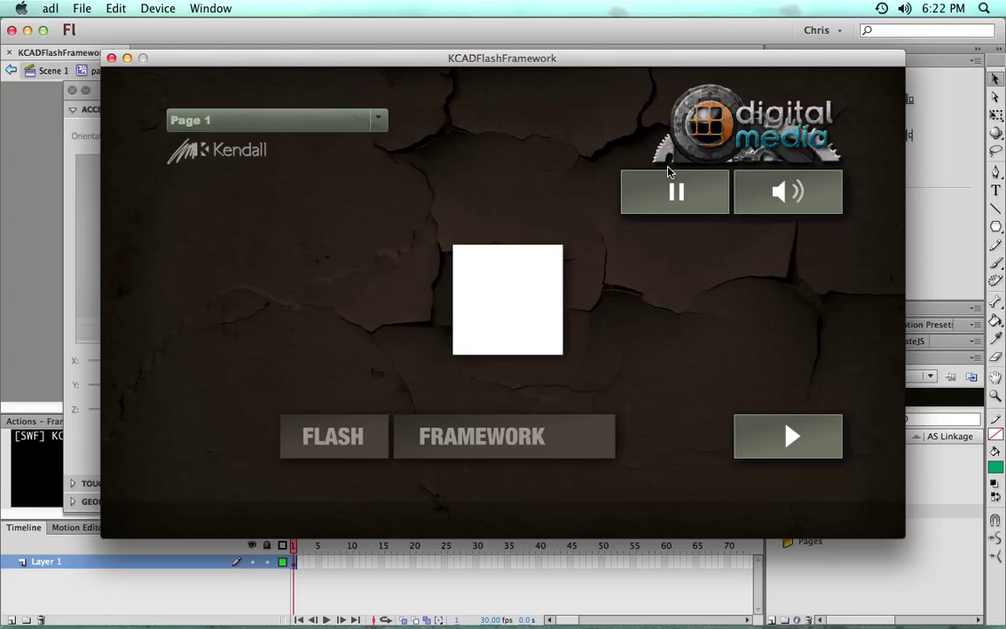
Step: Page forward to Page 3 and back to Page 1 three times with the arrow buttons
left_click(790, 433)
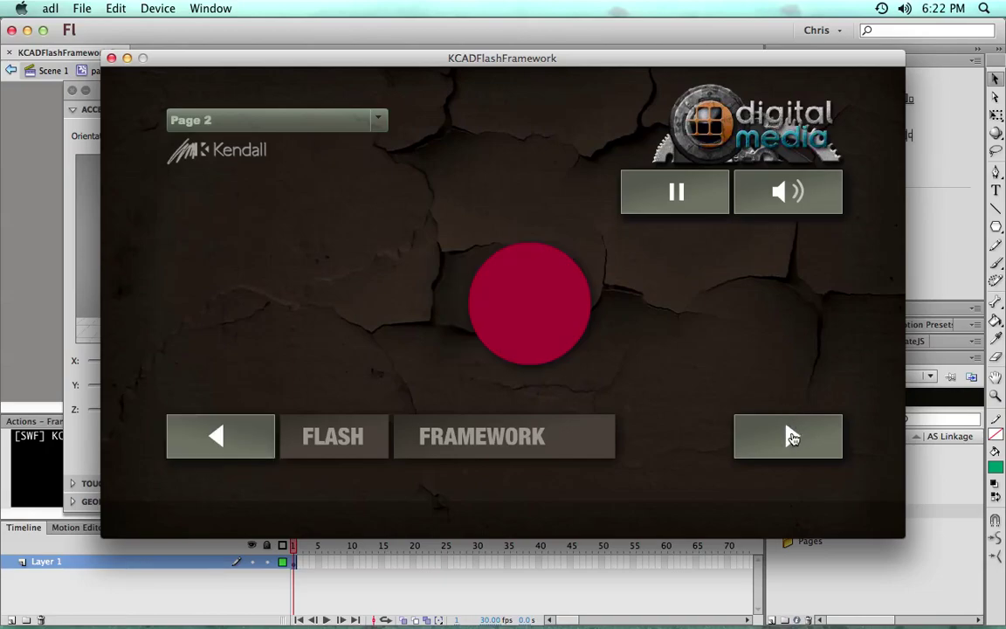
left_click(790, 435)
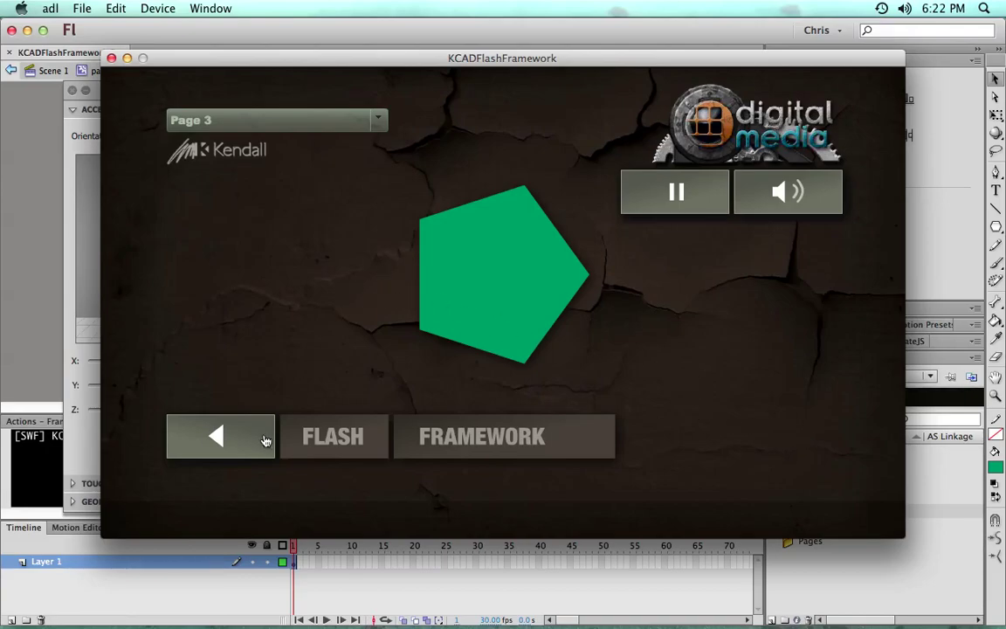
left_click(236, 436)
left_click(237, 436)
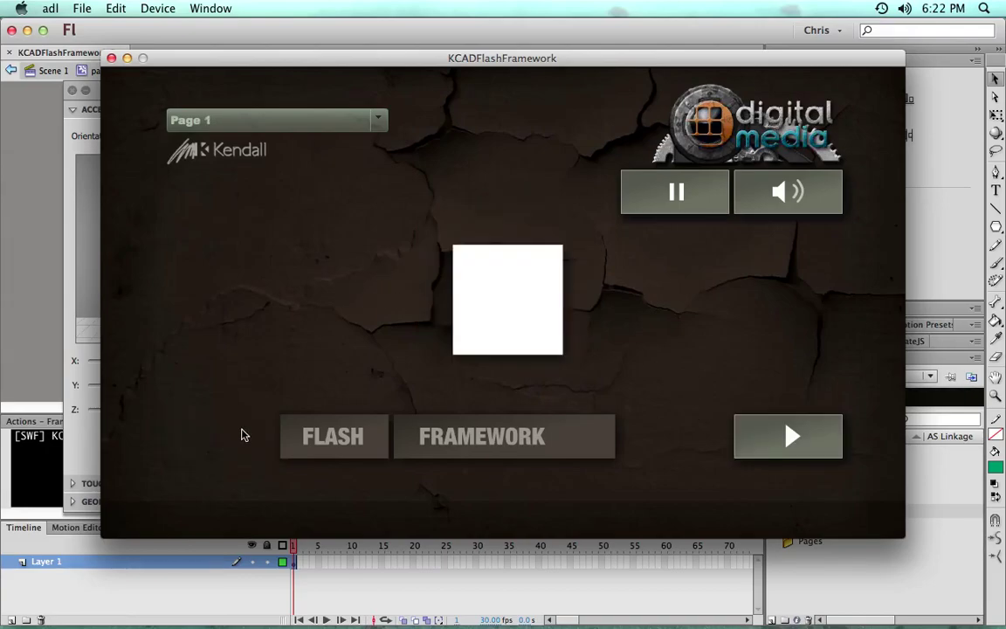
left_click(777, 435)
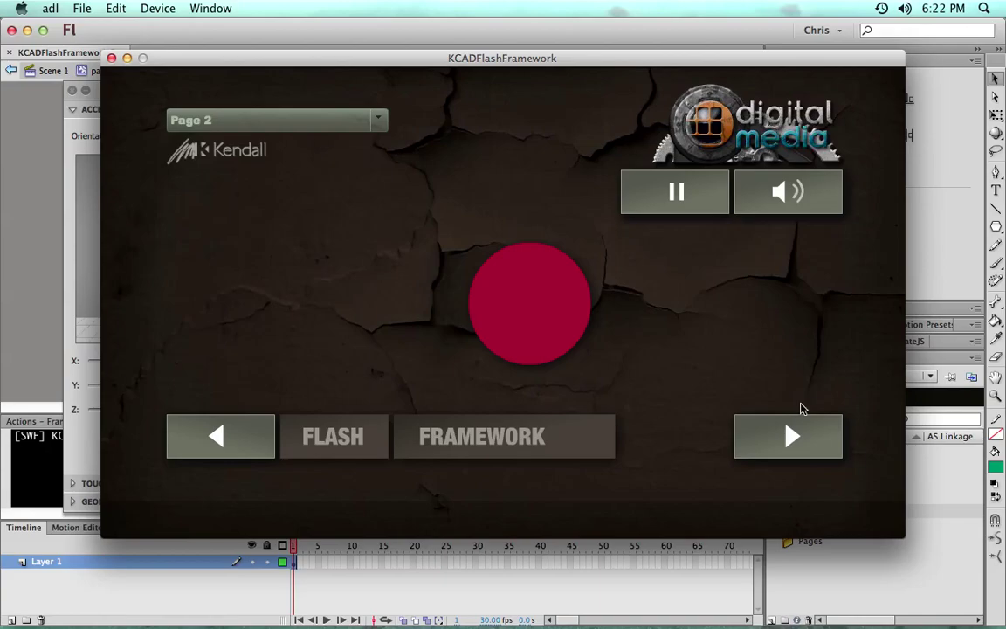
left_click(791, 433)
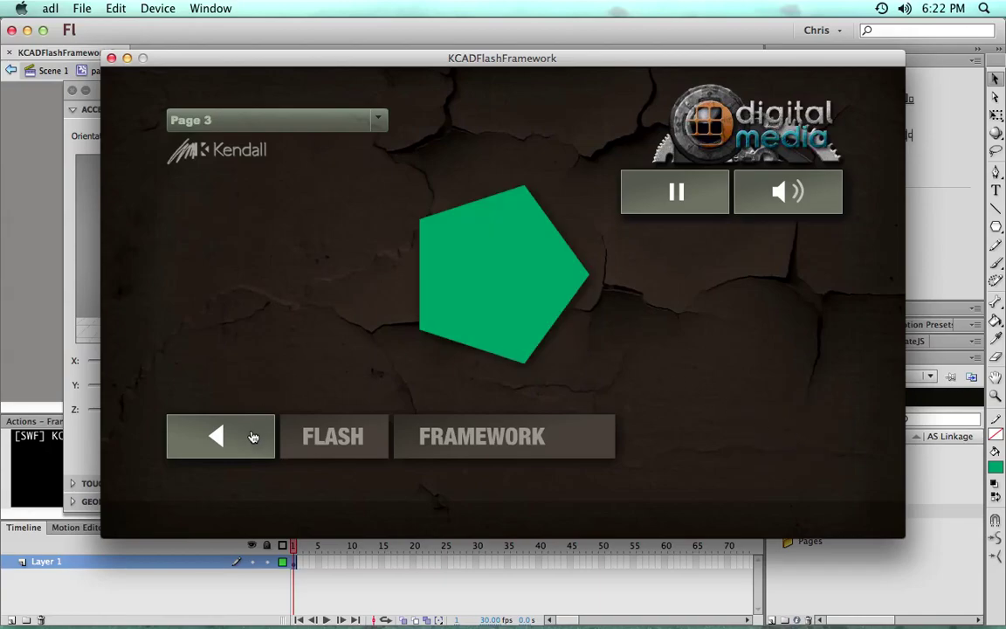
left_click(248, 437)
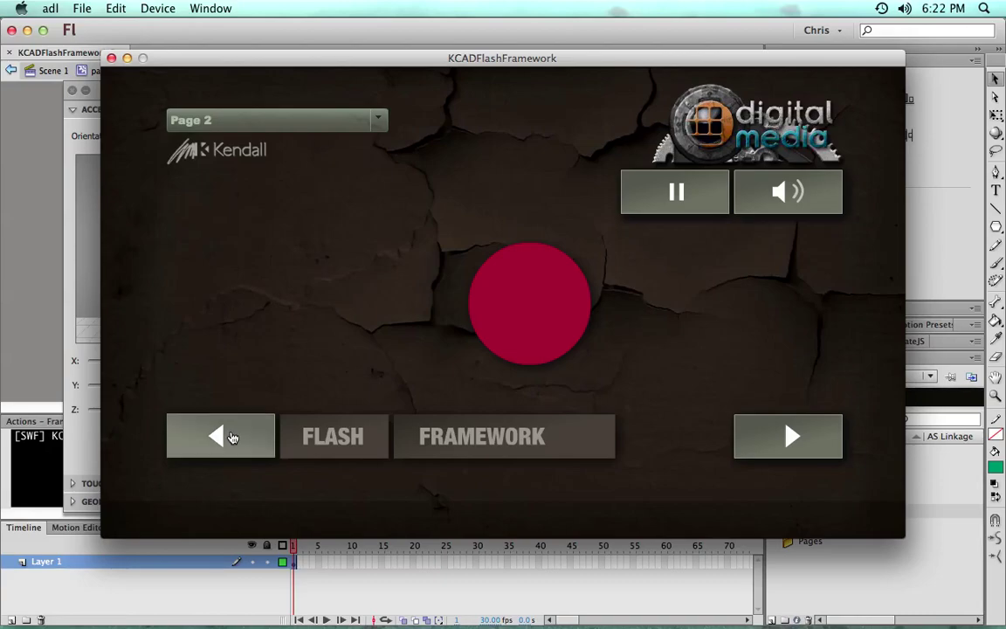
left_click(232, 435)
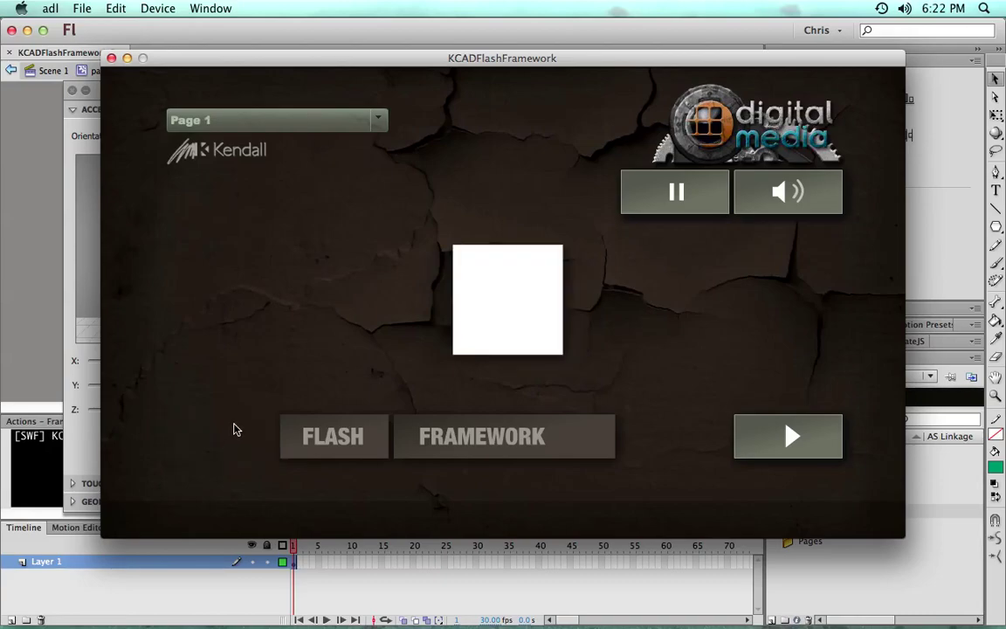
left_click(789, 434)
left_click(789, 435)
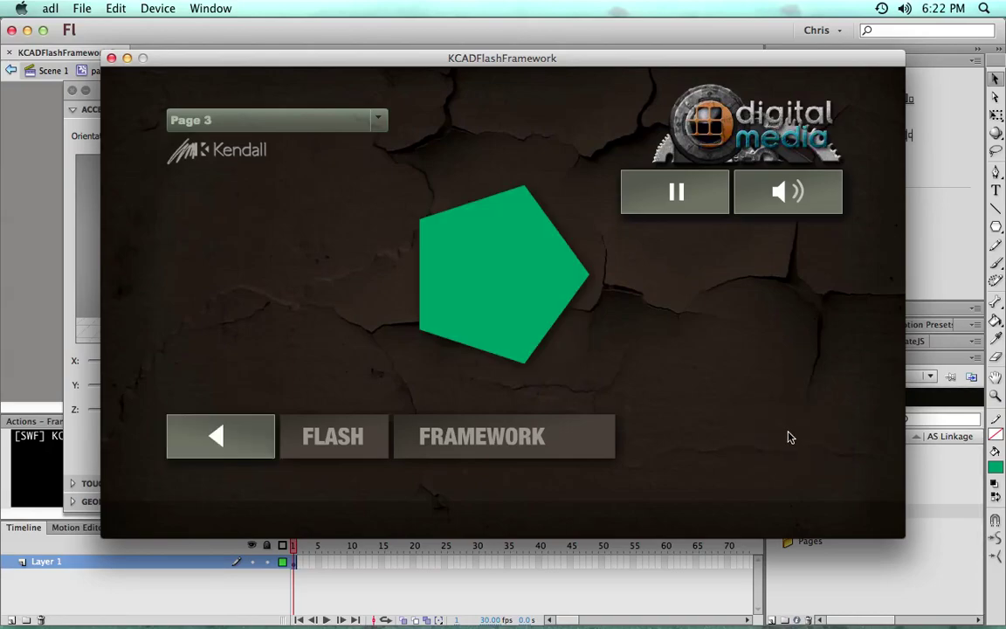
left_click(221, 435)
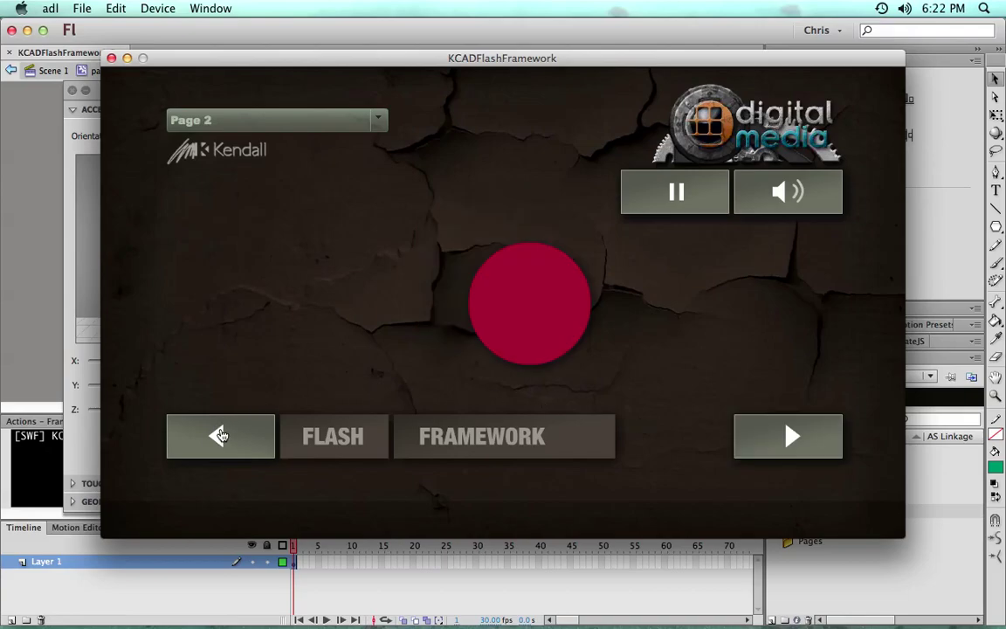
left_click(225, 433)
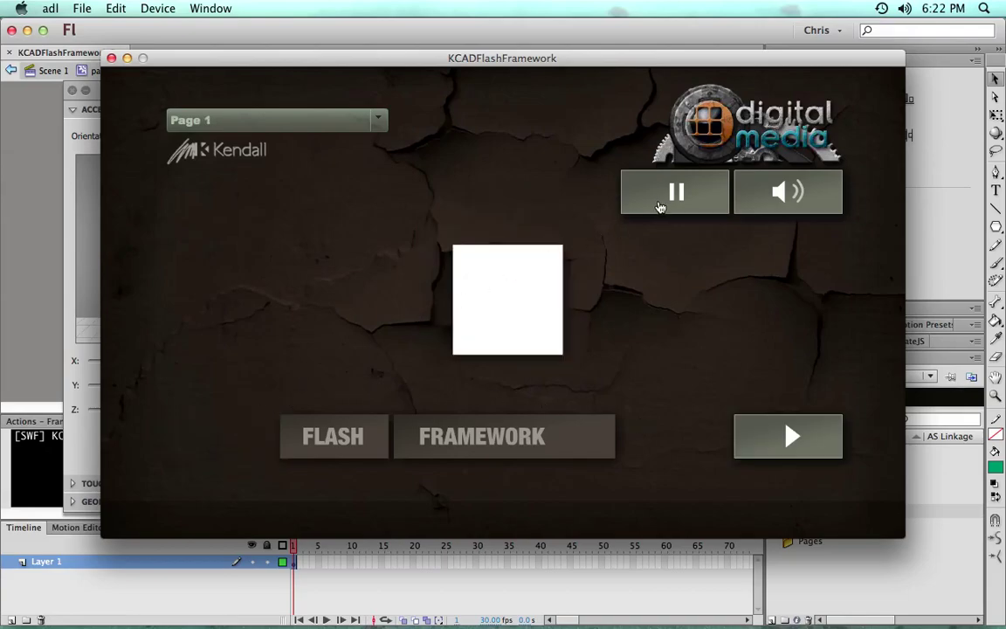
left_click(784, 193)
left_click(799, 191)
left_click(71, 129)
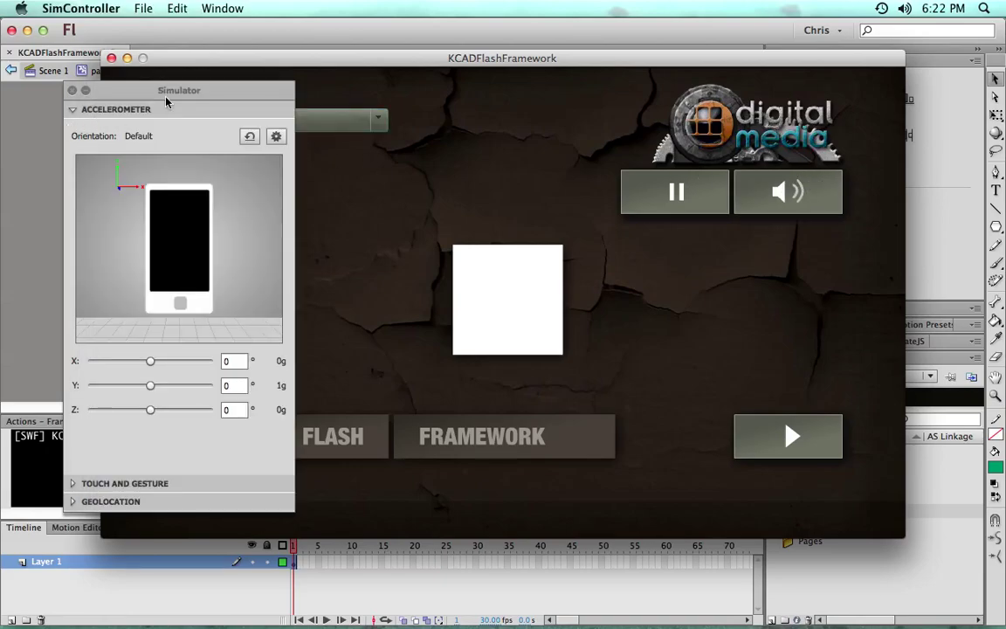
left_click_drag(148, 90, 113, 95)
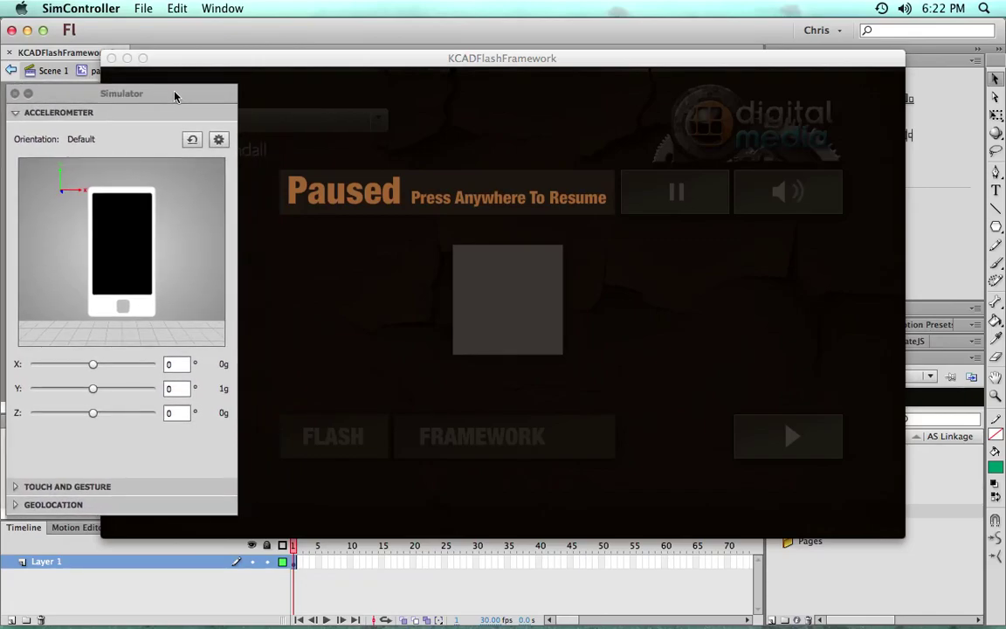
left_click(411, 61)
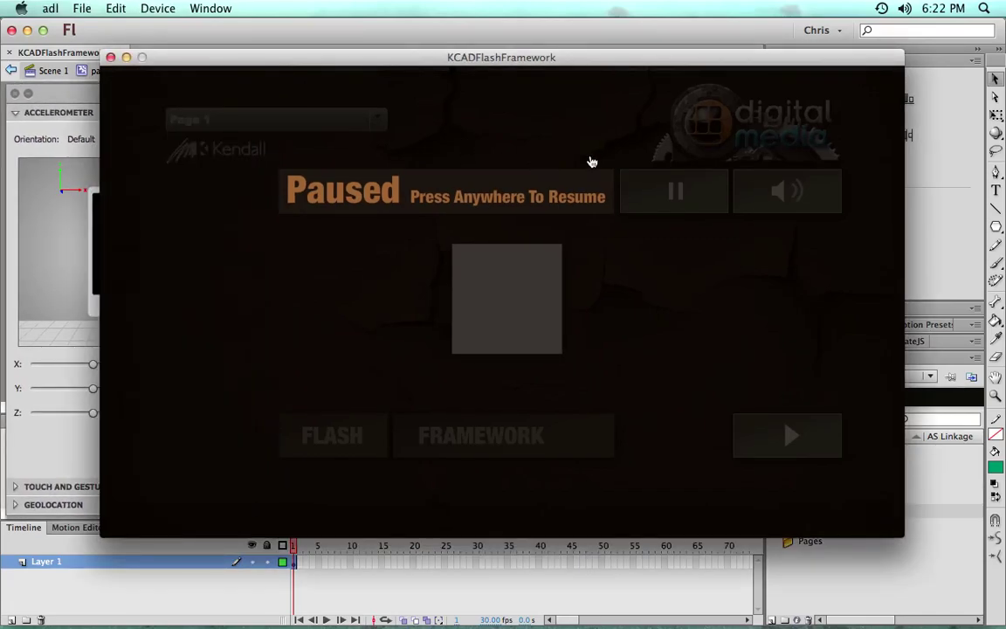
left_click(594, 266)
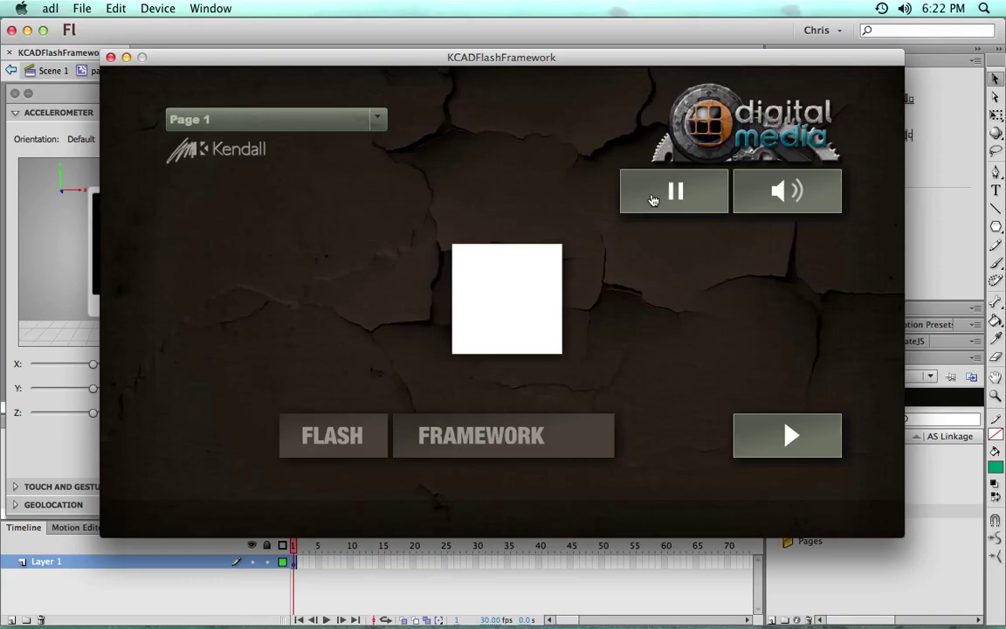